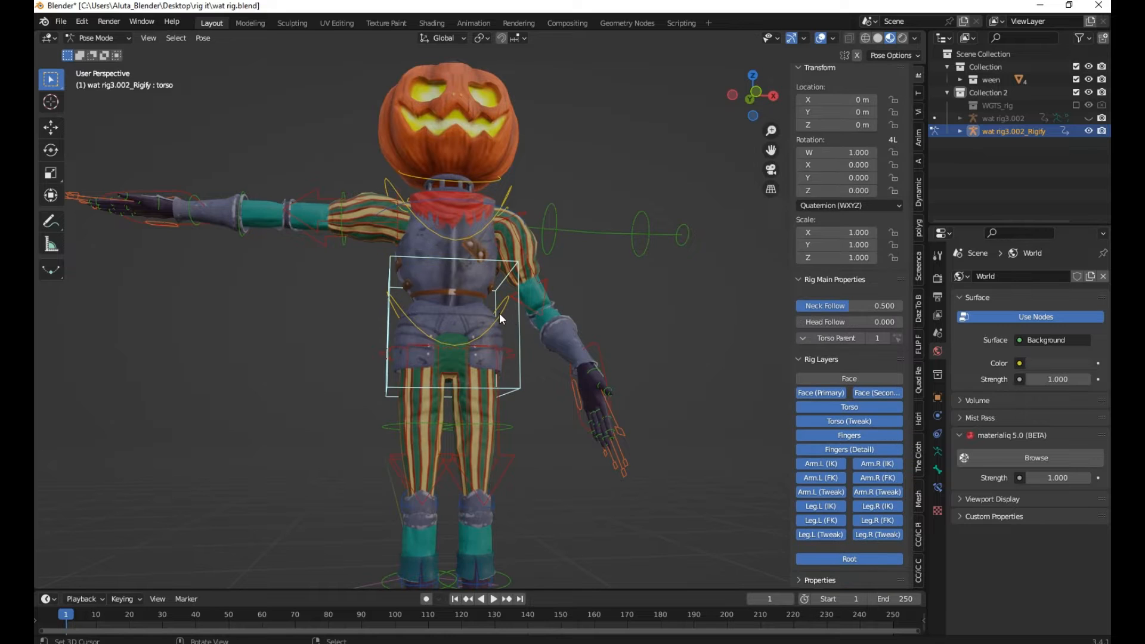
- Try to rotate the hips control of the rigged pumpkin character
key(r)
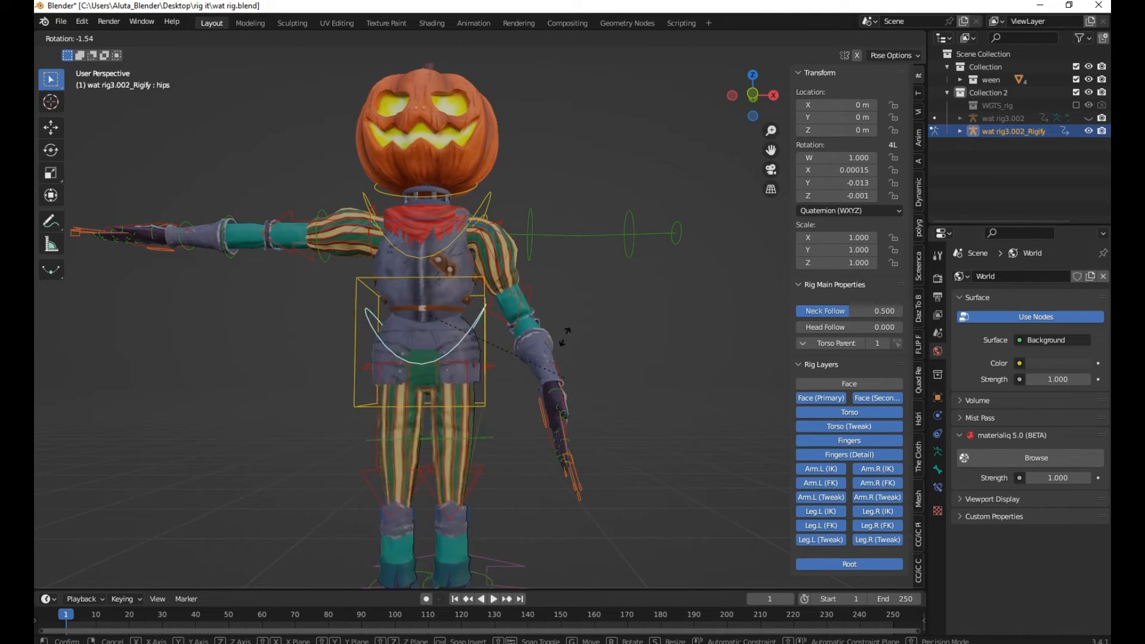
key(Escape)
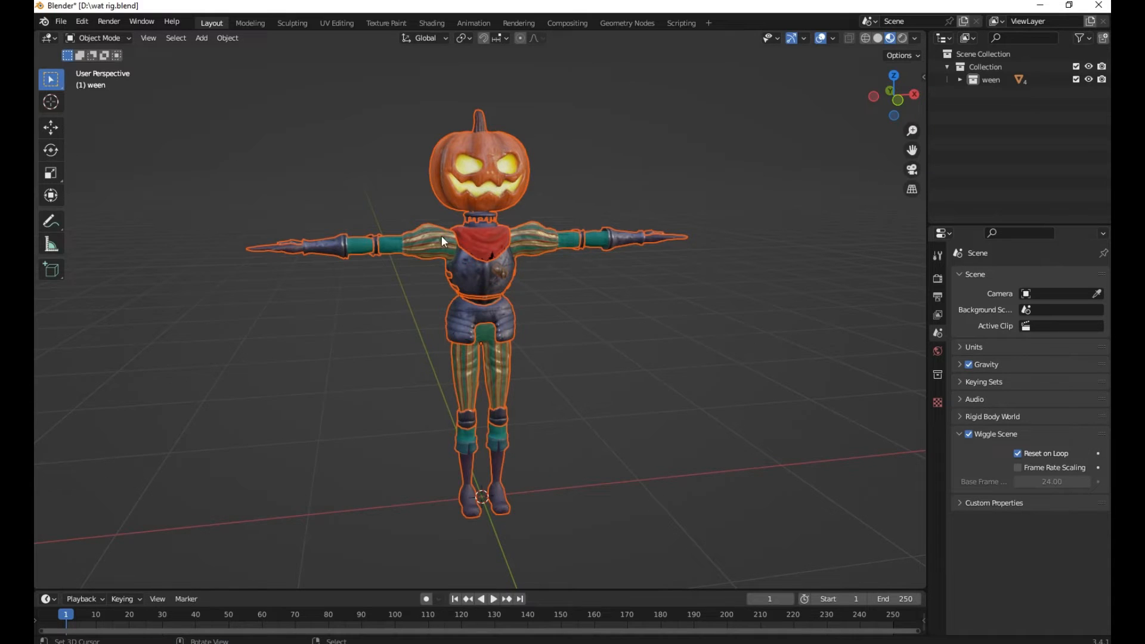
- Export the pumpkin character as wat rig.fbx to the rig it folder with path mode Copy, and load it in ActorCore AccuRIG
click(60, 21)
mouse_move(107, 208)
click(207, 324)
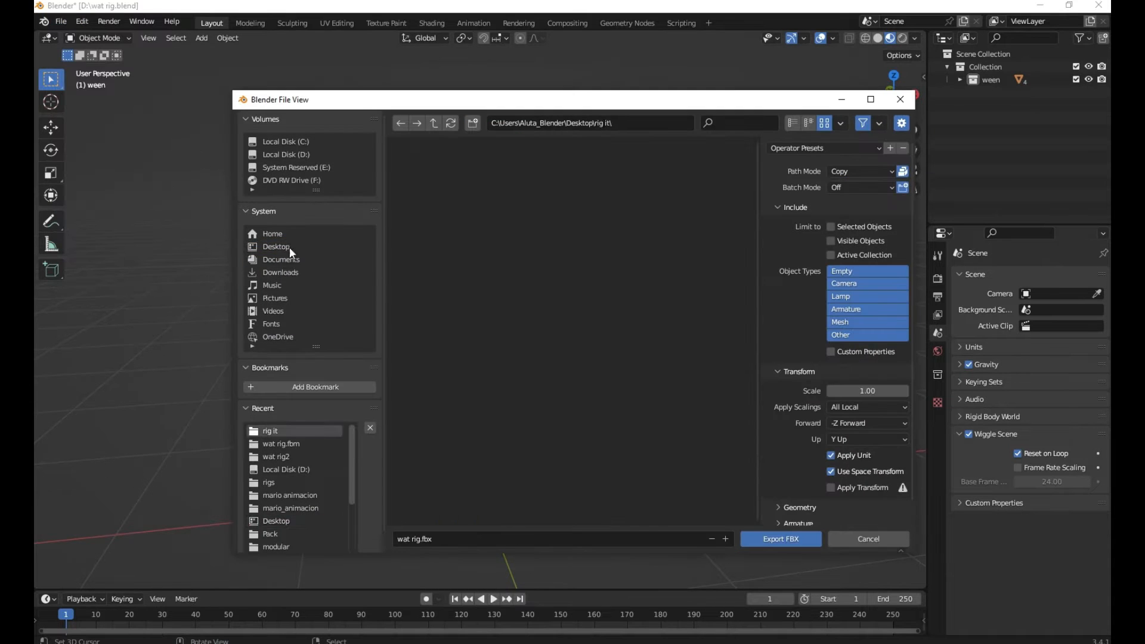
click(871, 173)
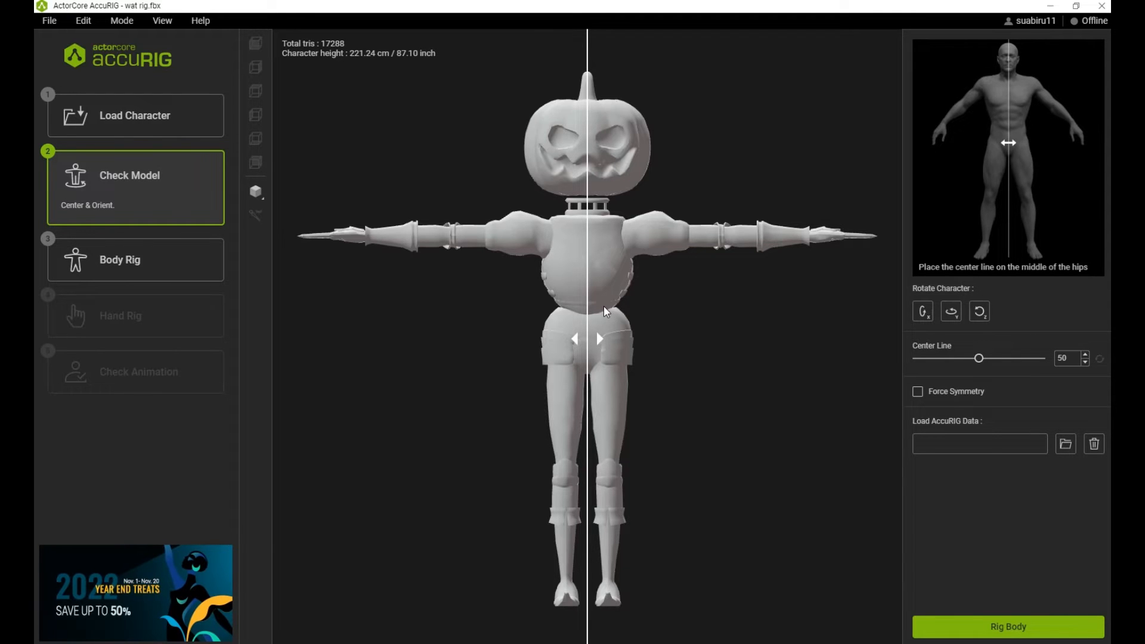
click(156, 106)
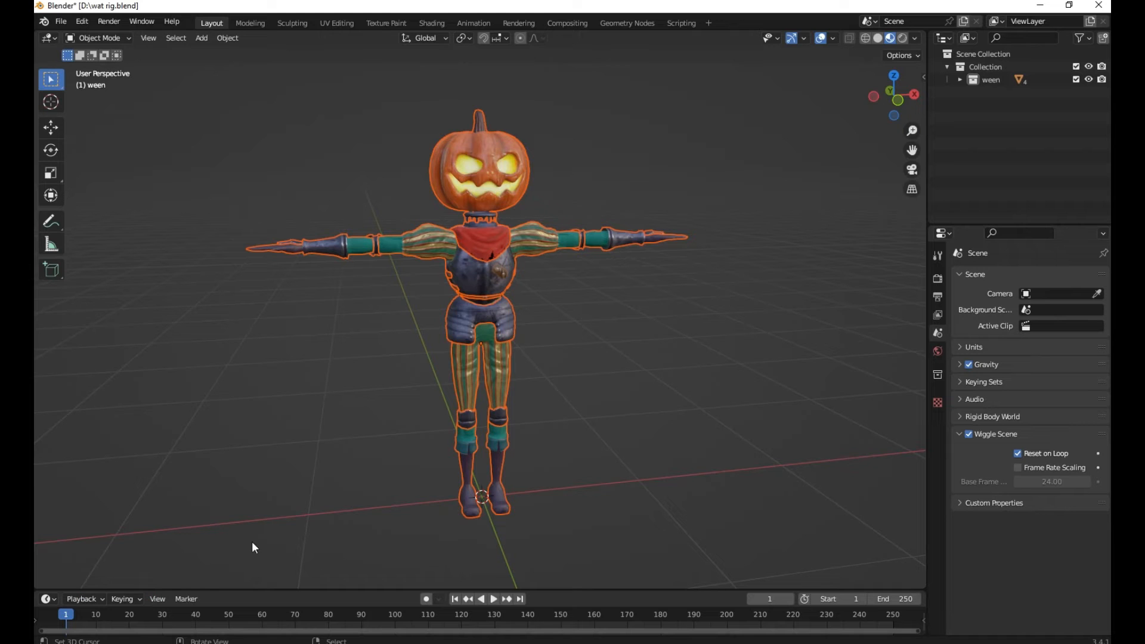
- In Blender, save the project as wat rig.blend in the rig it folder on the desktop
scroll(789, 358, down, 3)
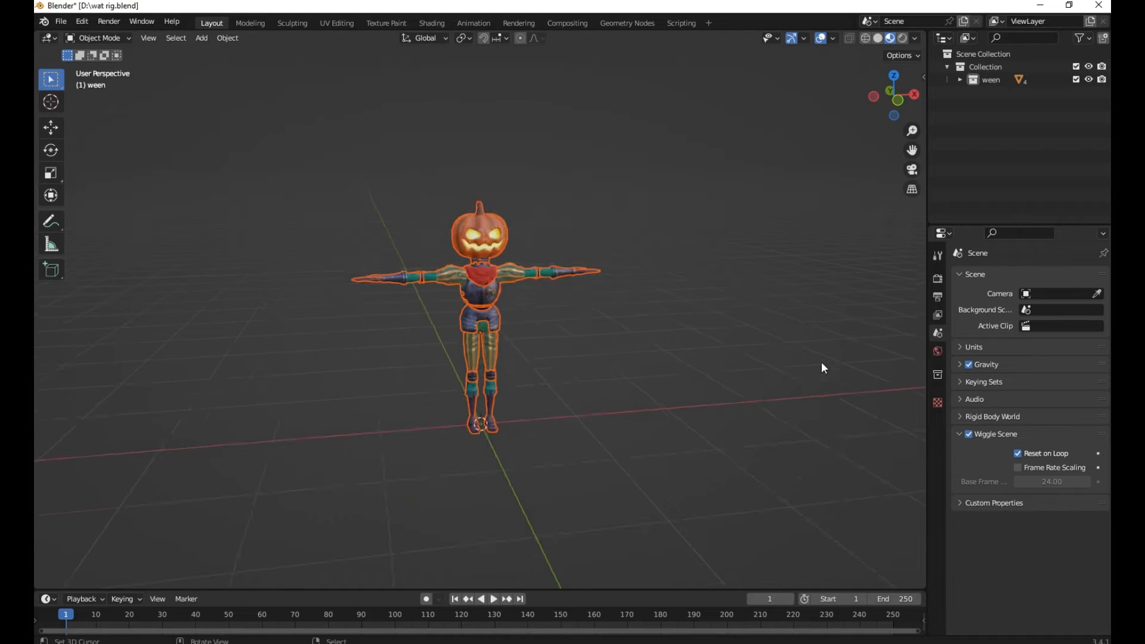
middle_drag(357, 212, 475, 257)
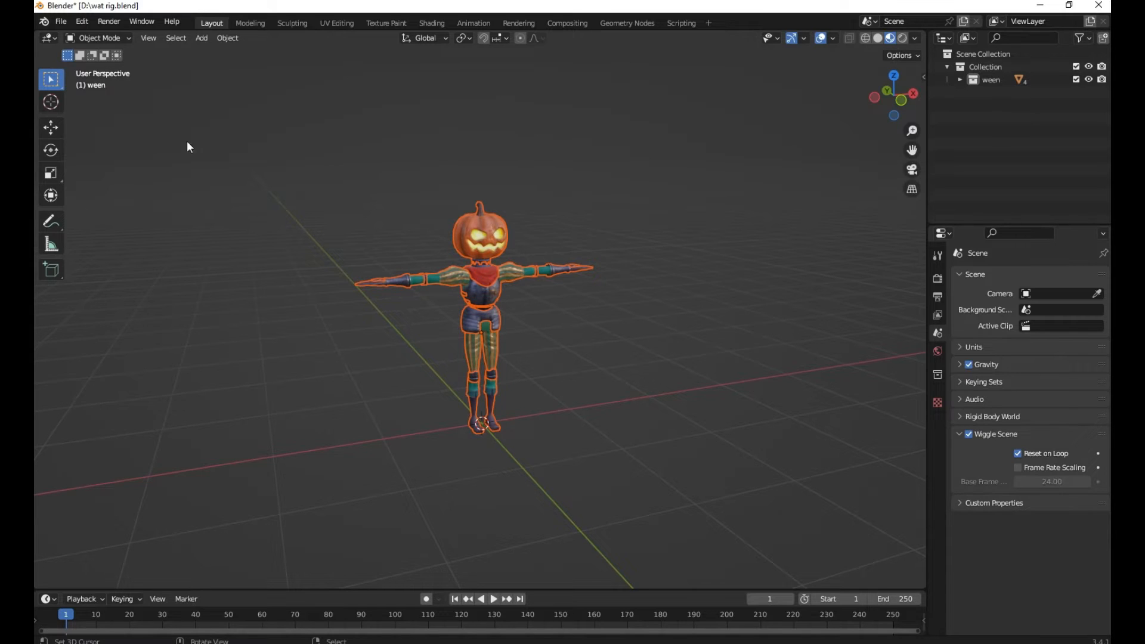
click(59, 23)
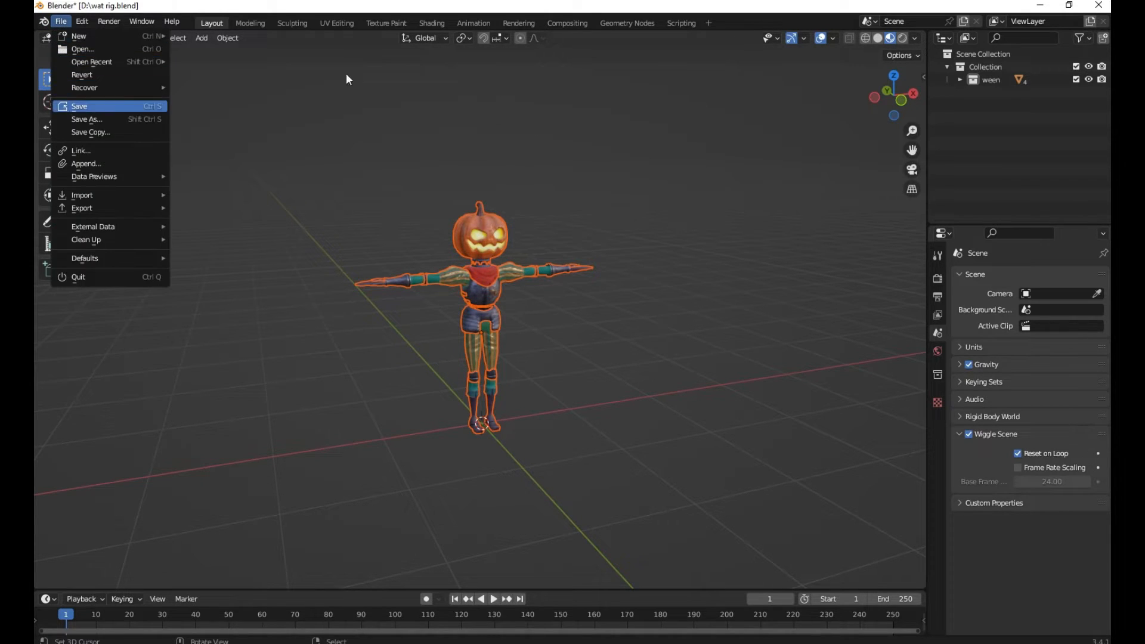
scroll(550, 242, up, 2)
click(56, 22)
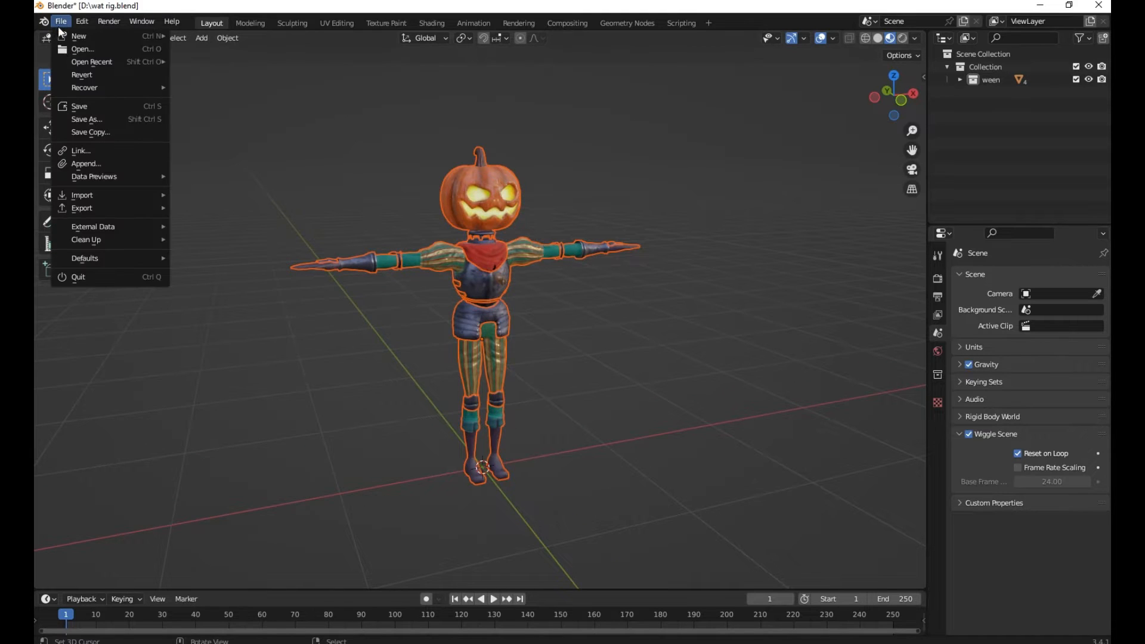
click(107, 118)
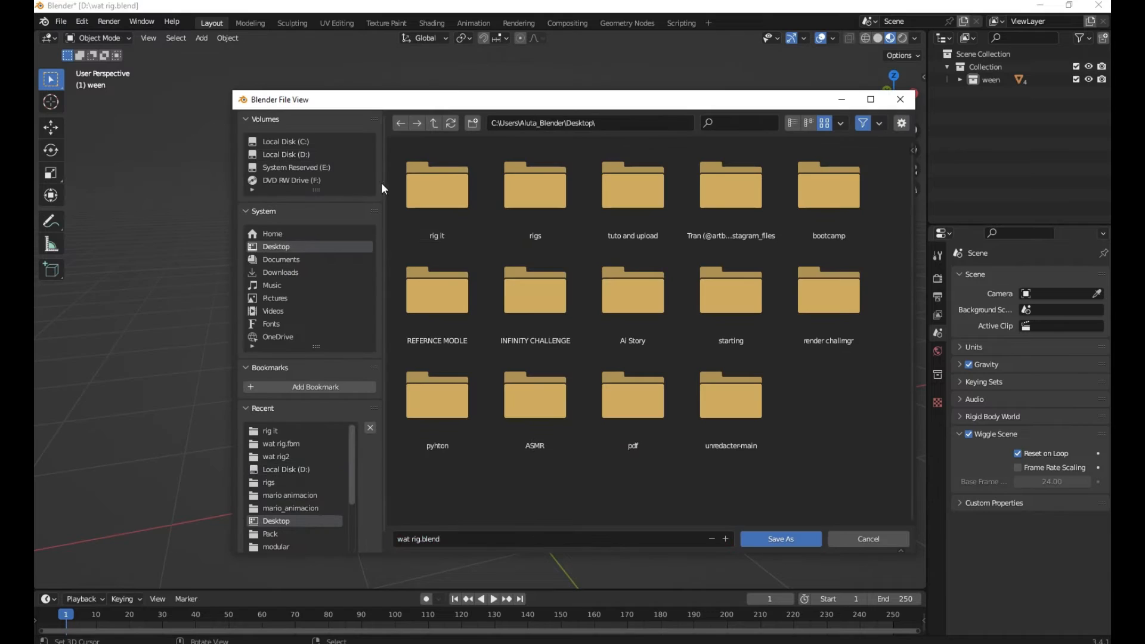
double_click(460, 199)
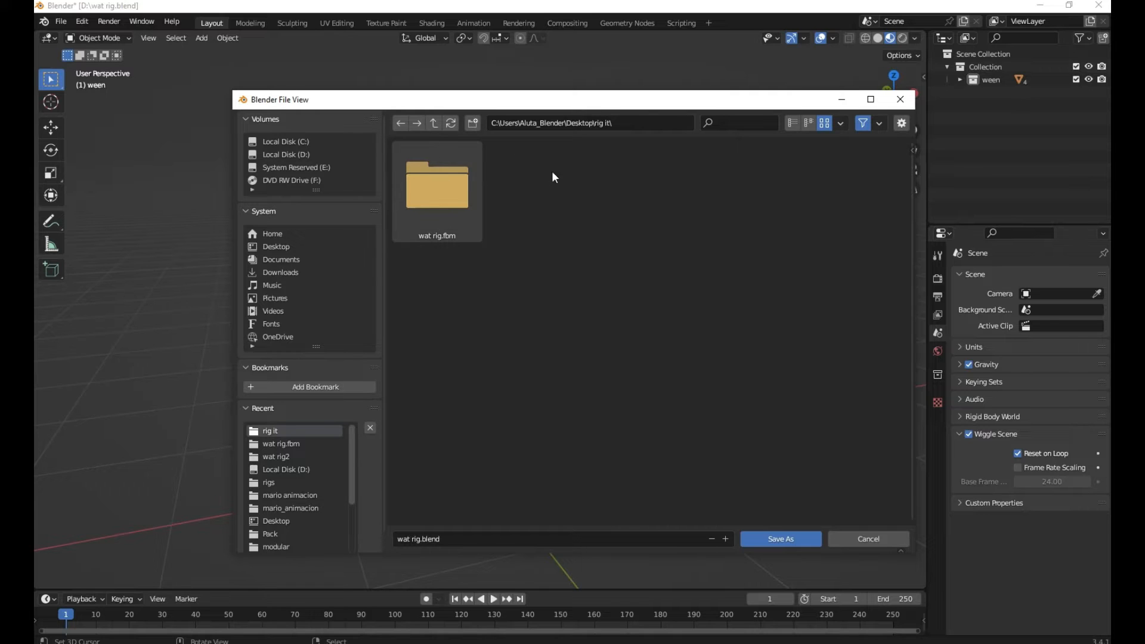
click(766, 539)
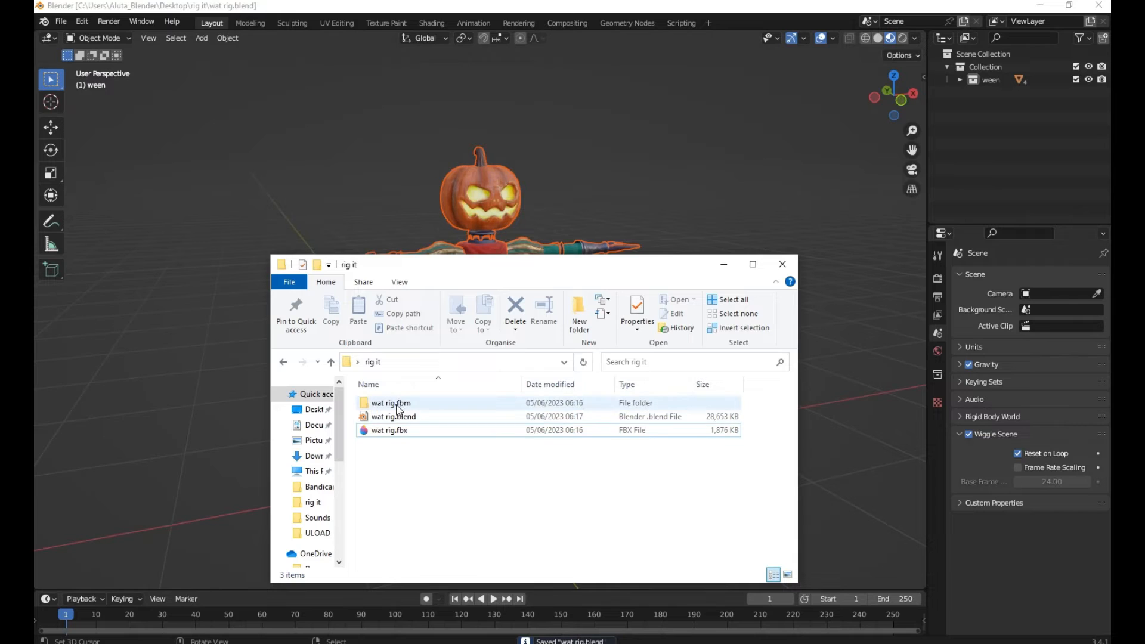
- Examine the contents of the wat rig.fbm folder and the saved blend file in the rig it folder
double_click(396, 404)
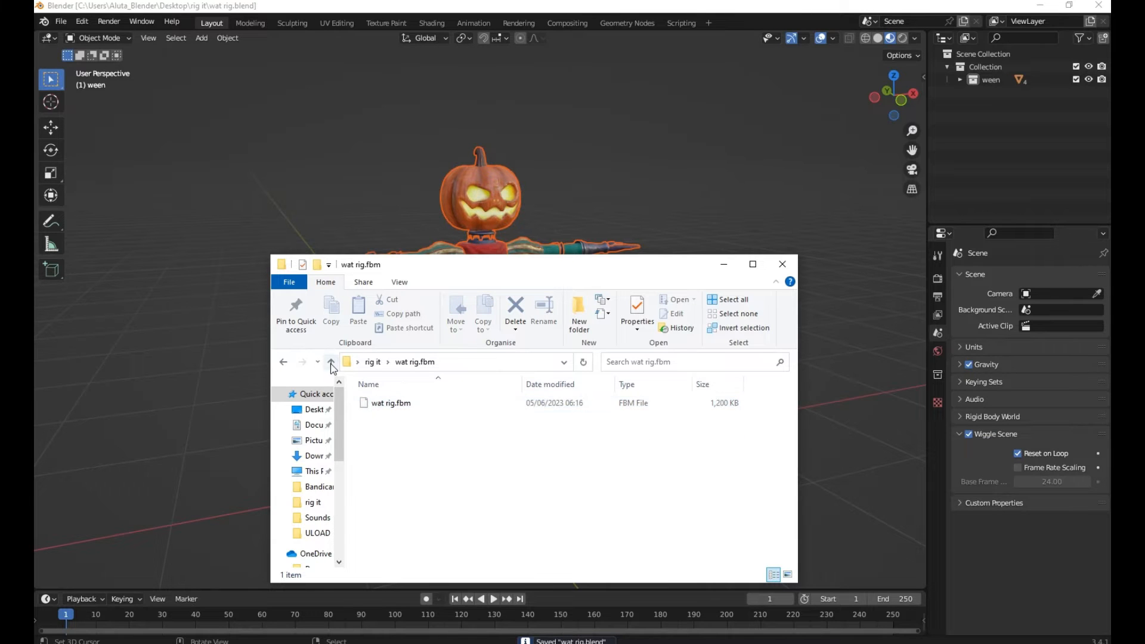
click(331, 362)
click(399, 418)
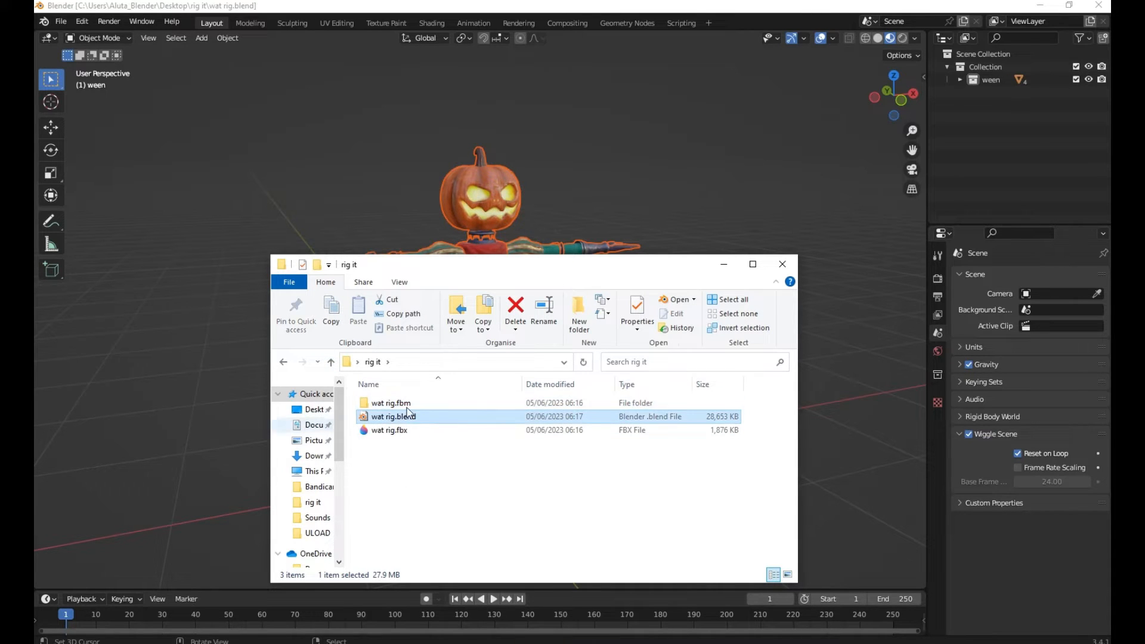
- Switch back to Blender and unpack the packed resources, using files in the current directory and creating them when necessary
click(495, 225)
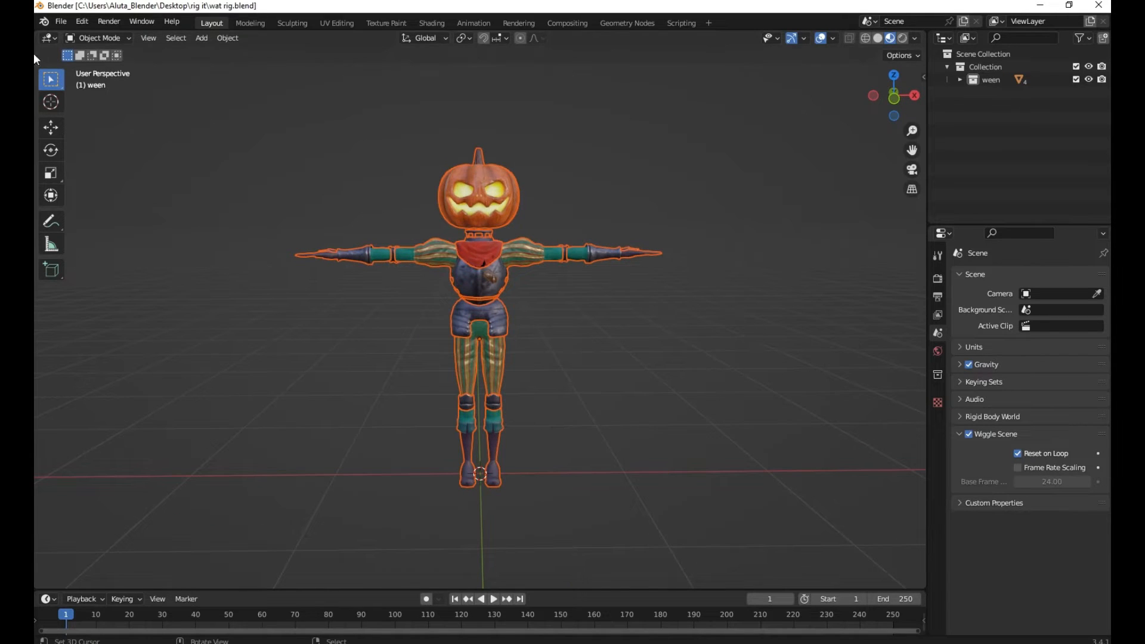
click(61, 23)
scroll(587, 327, up, 2)
middle_drag(535, 248, 520, 239)
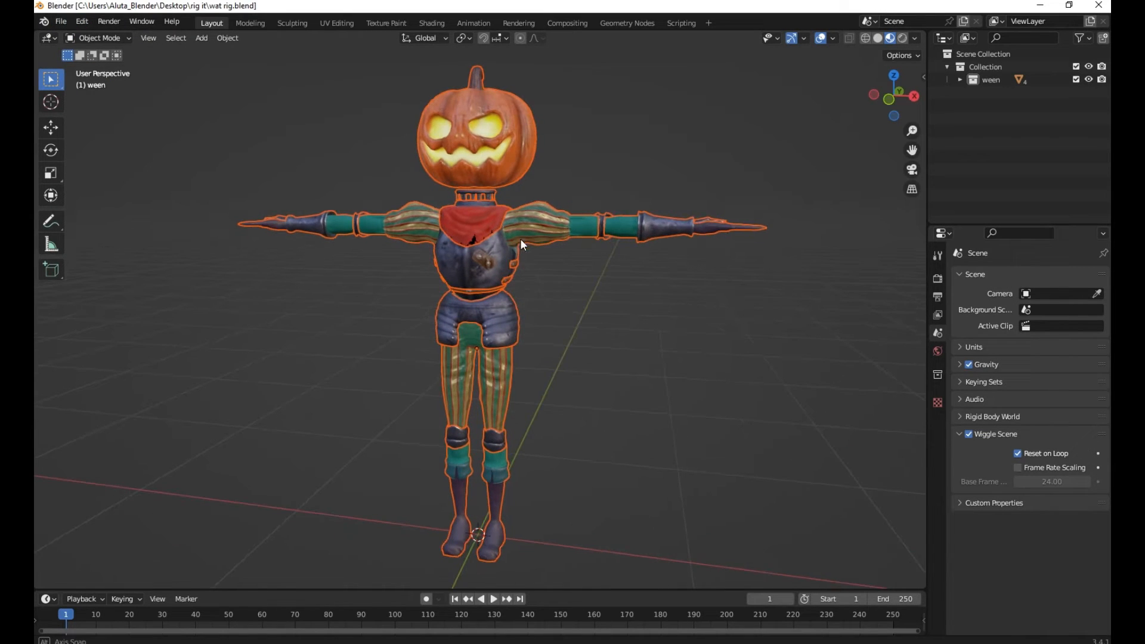
click(63, 22)
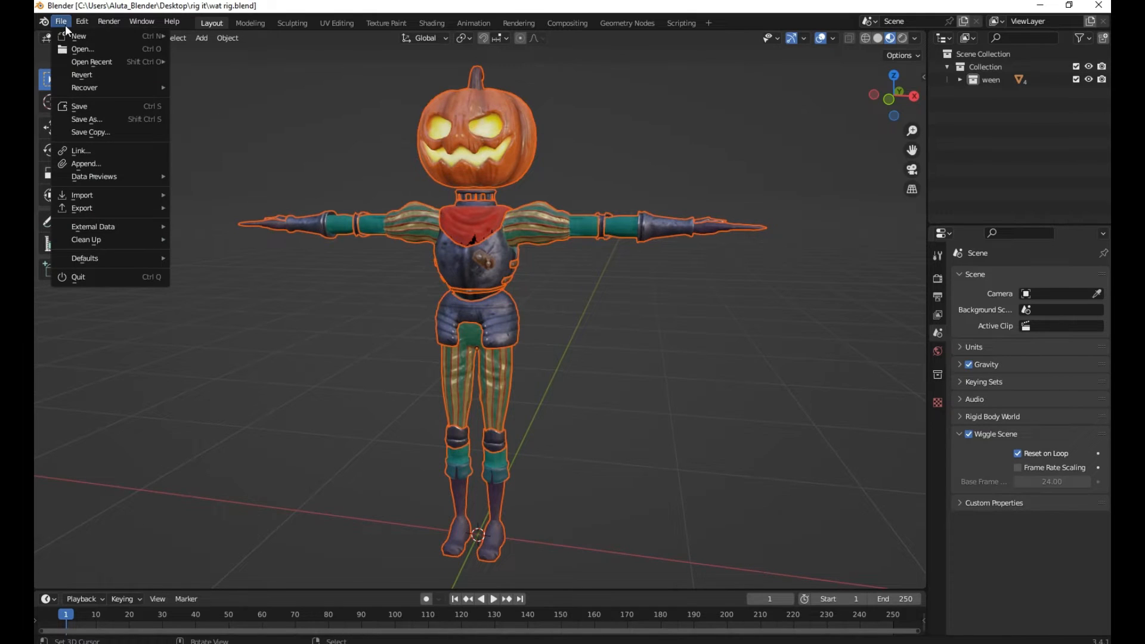
mouse_move(115, 231)
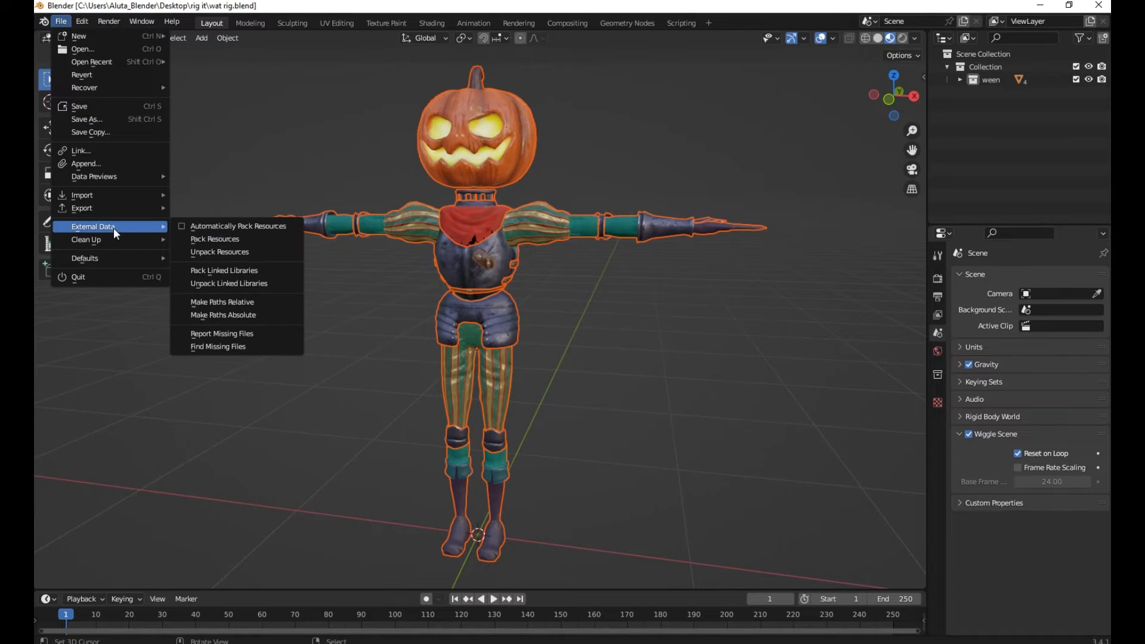
click(231, 253)
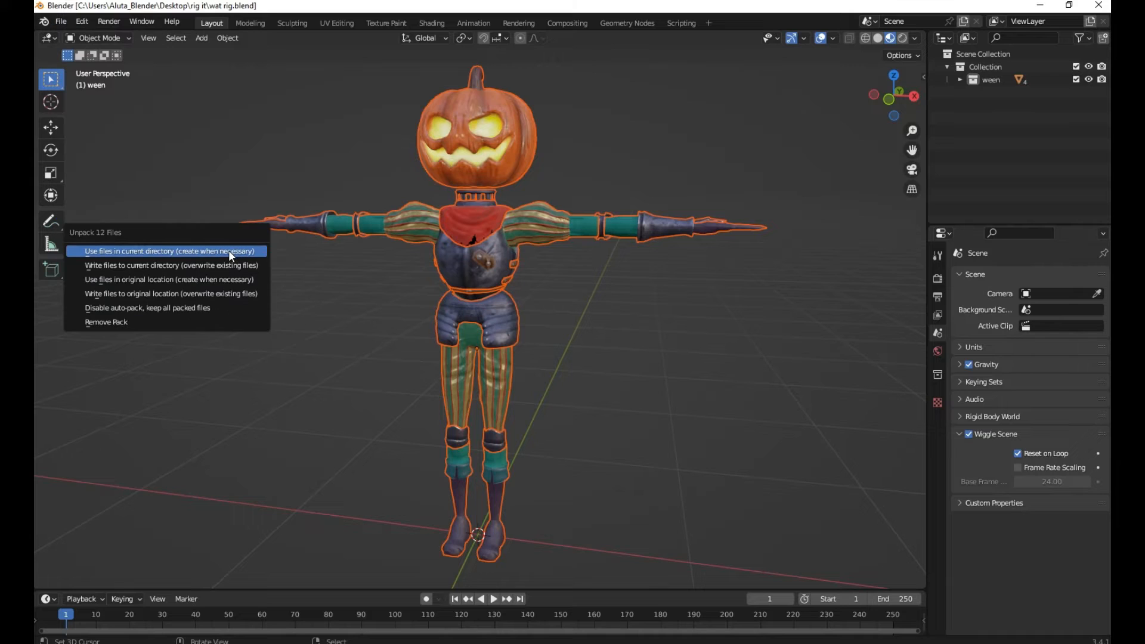
click(181, 252)
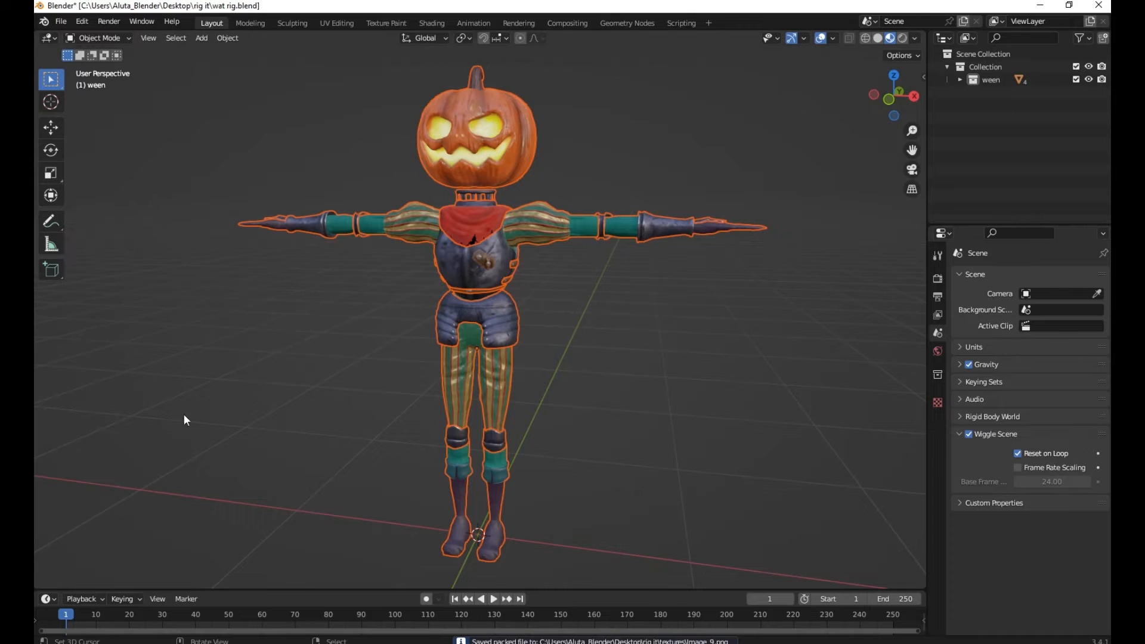
- Switch to File Explorer and examine the images in the textures folder inside the rig it folder
key(alt+Tab)
double_click(387, 416)
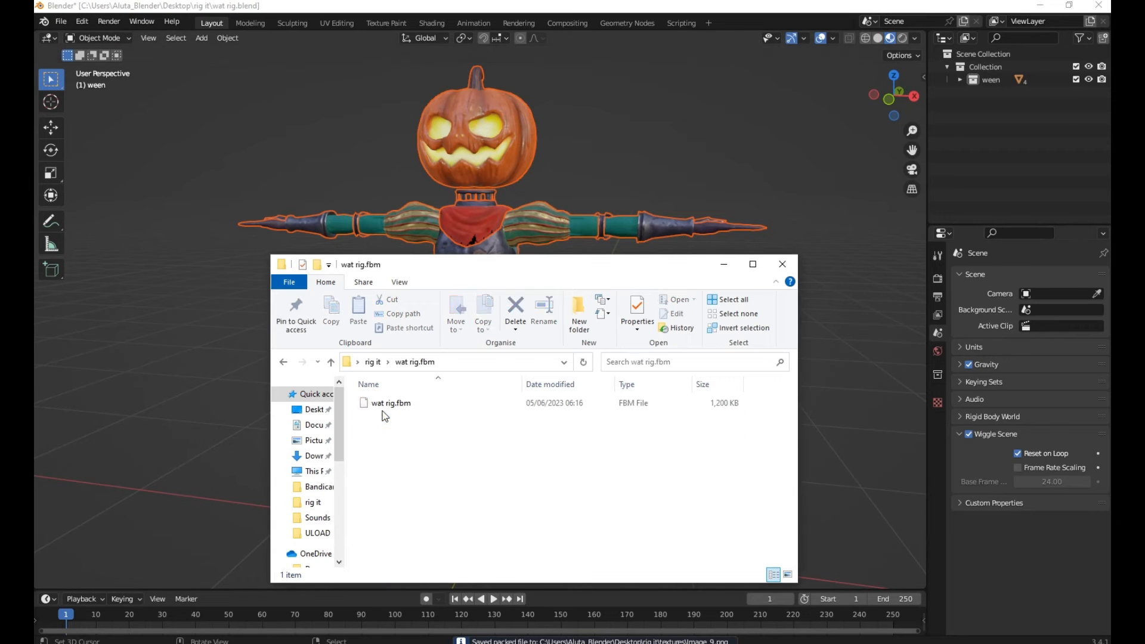
click(330, 362)
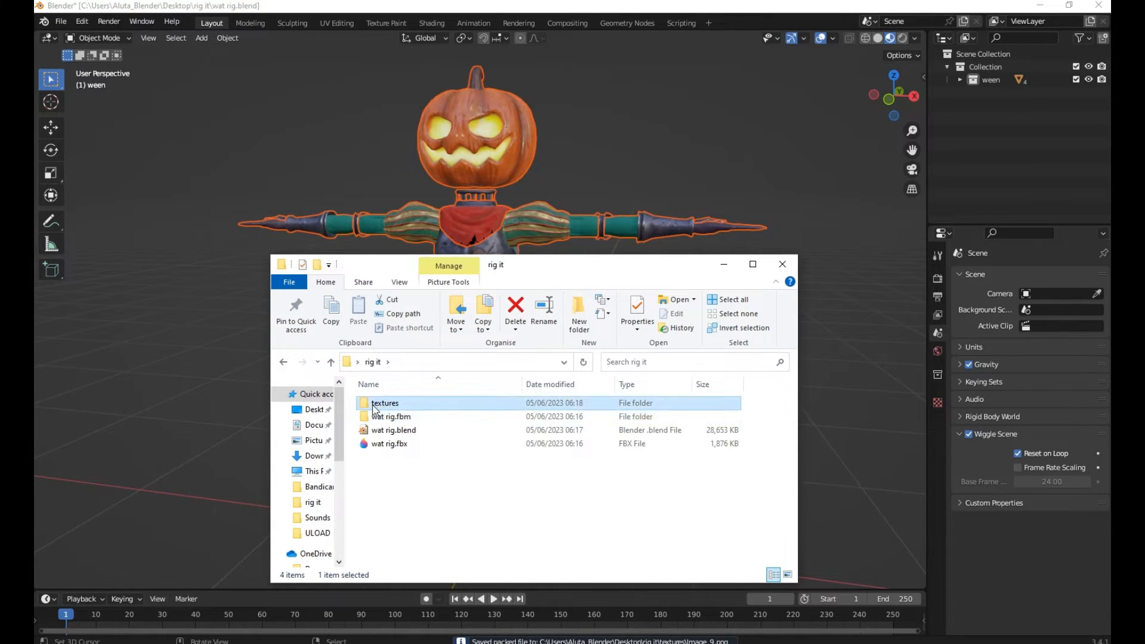
double_click(453, 402)
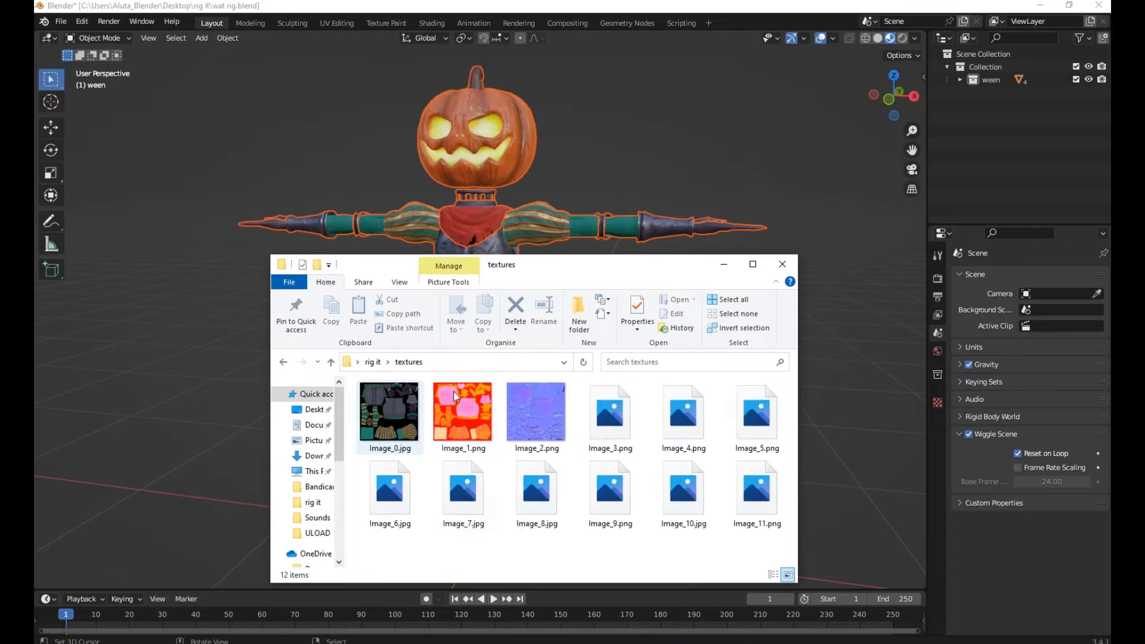
click(331, 362)
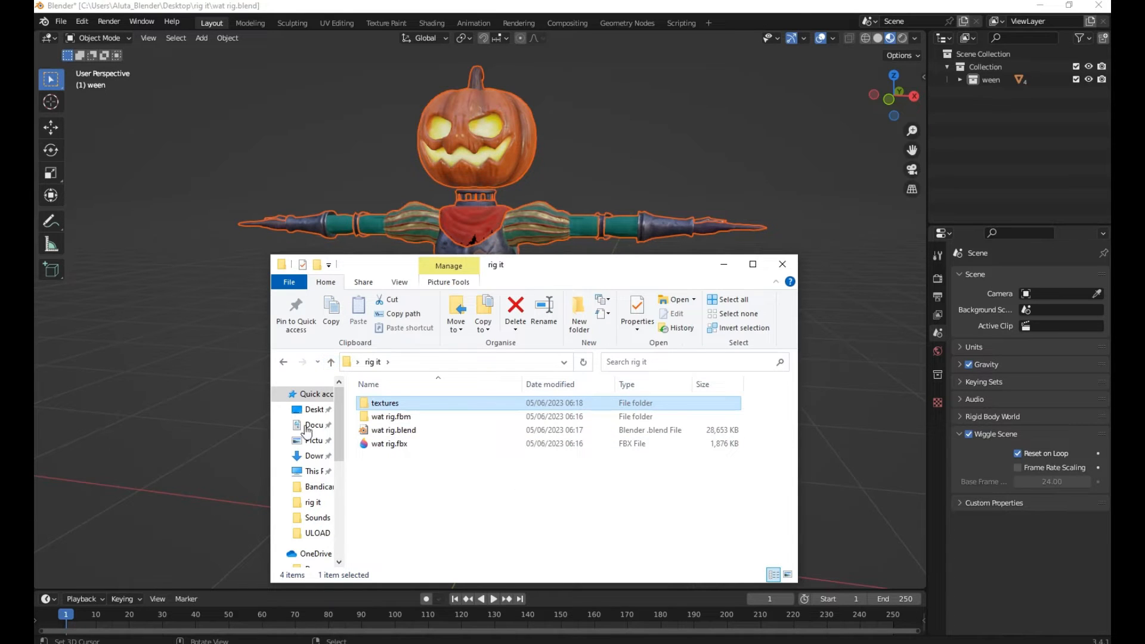
- Switch back to Blender and save wat rig.blend with its textures unpacked
click(470, 200)
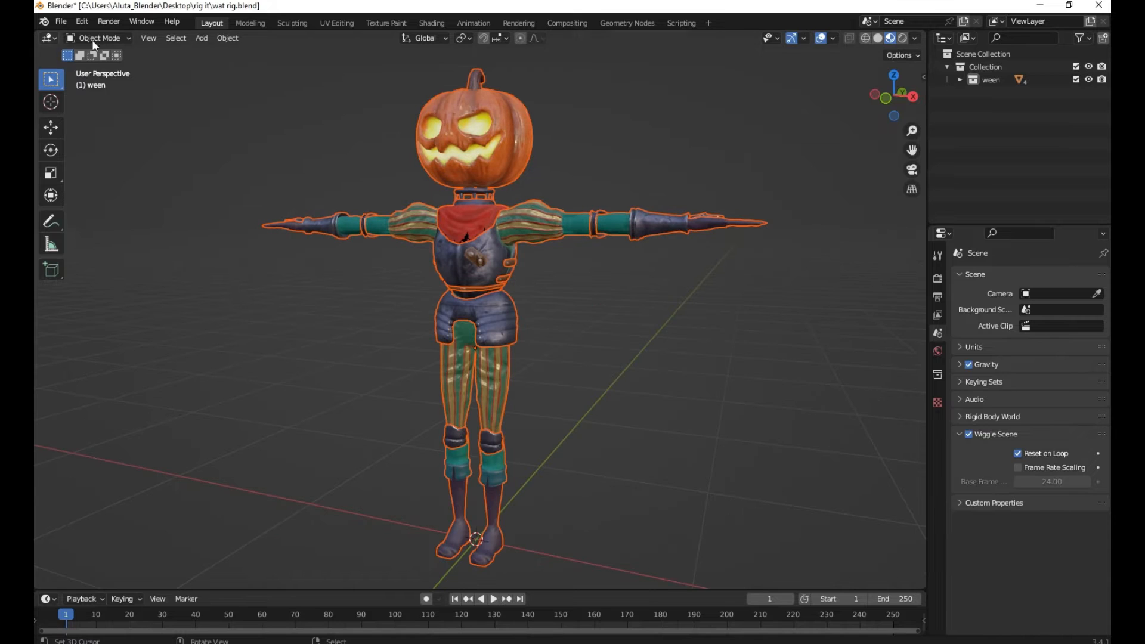
click(66, 23)
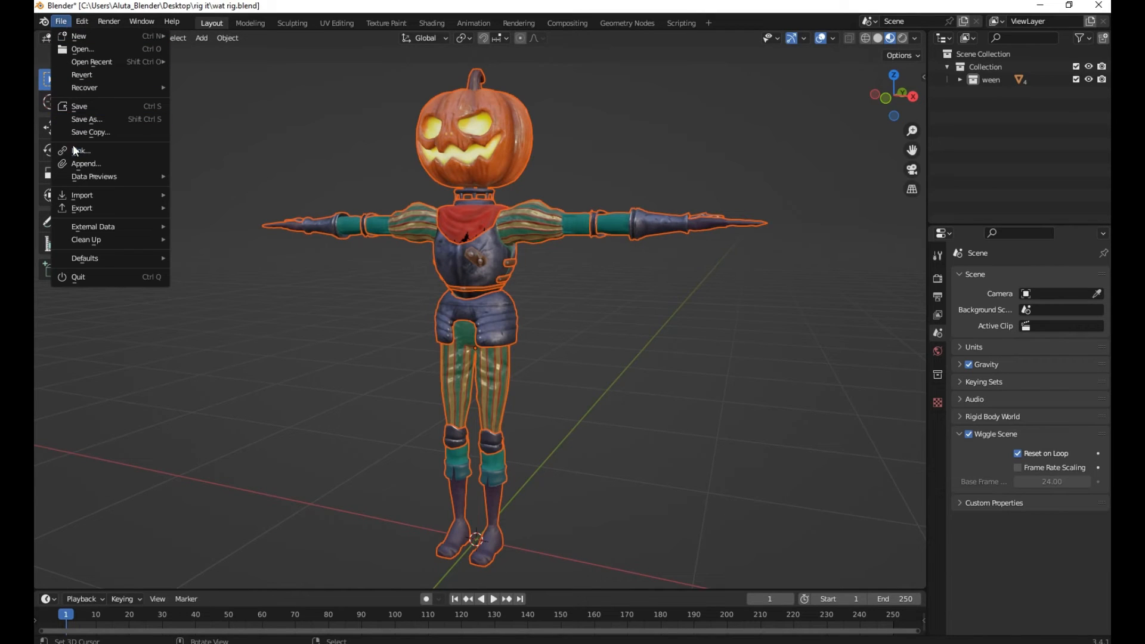
click(83, 111)
- Export the character as an FBX file named wat rig2.fbx to the rig it folder with path mode Copy
middle_drag(596, 382, 410, 370)
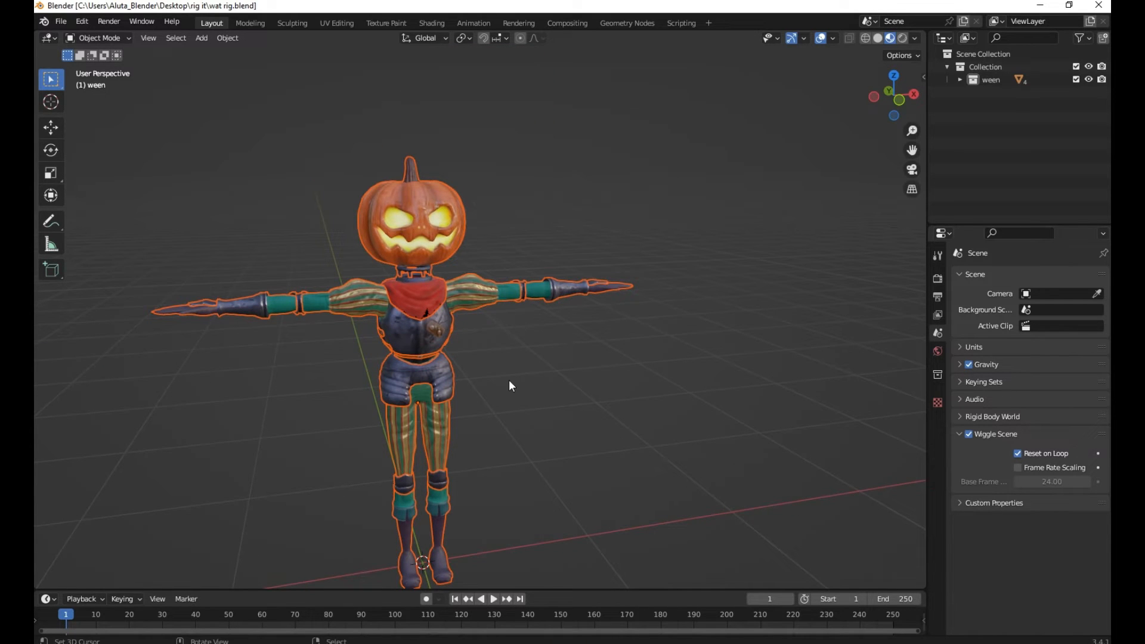
shift+middle_drag(509, 380, 519, 329)
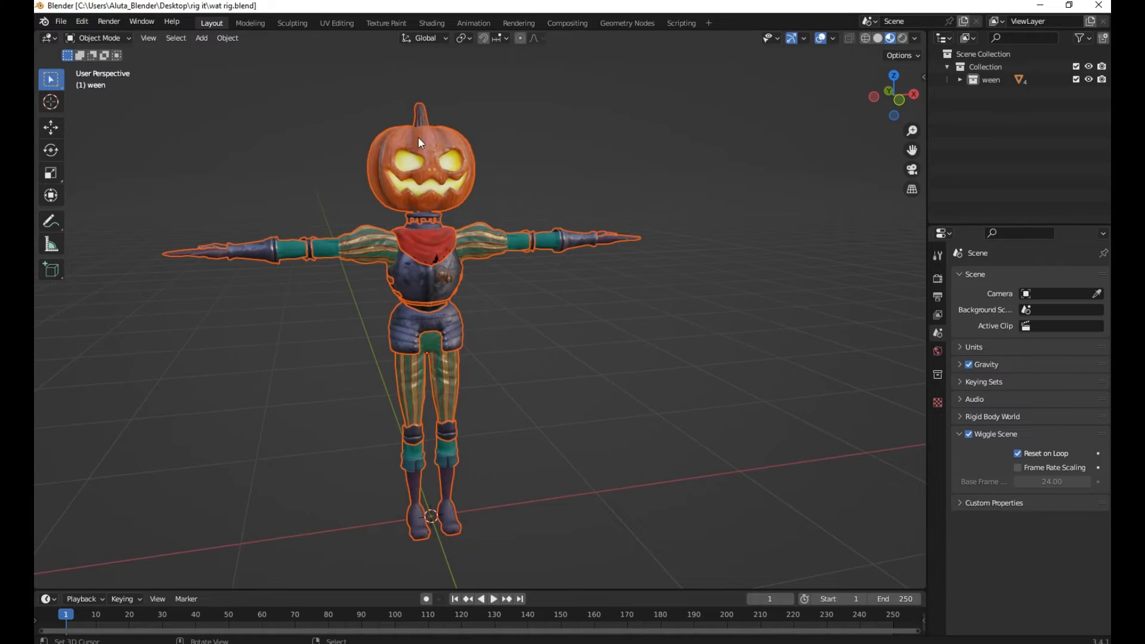
click(60, 22)
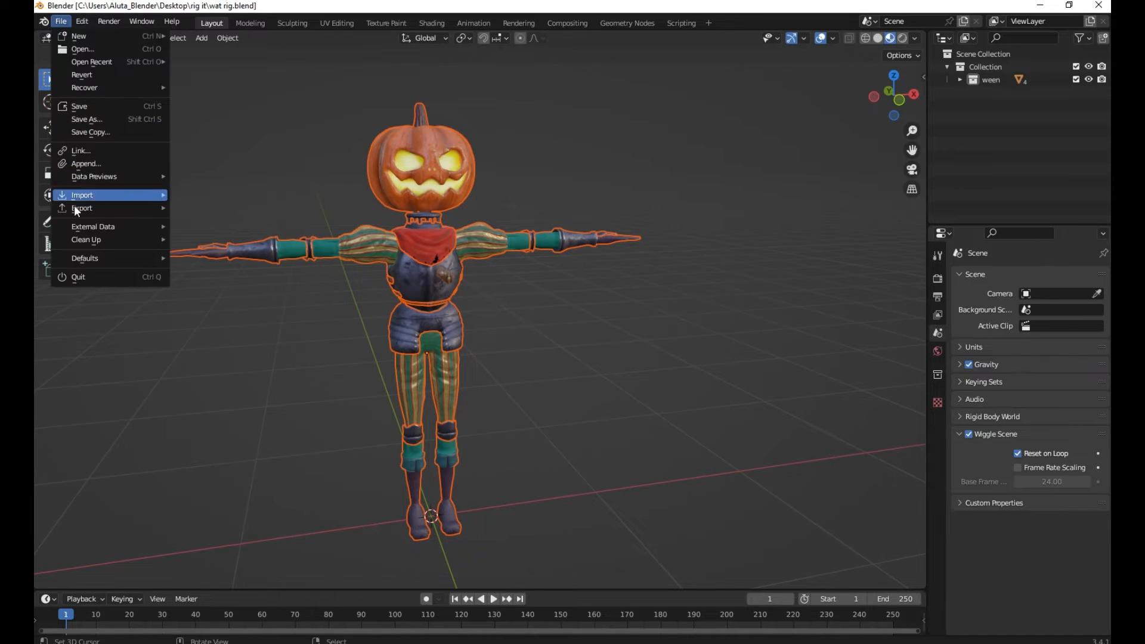
mouse_move(76, 210)
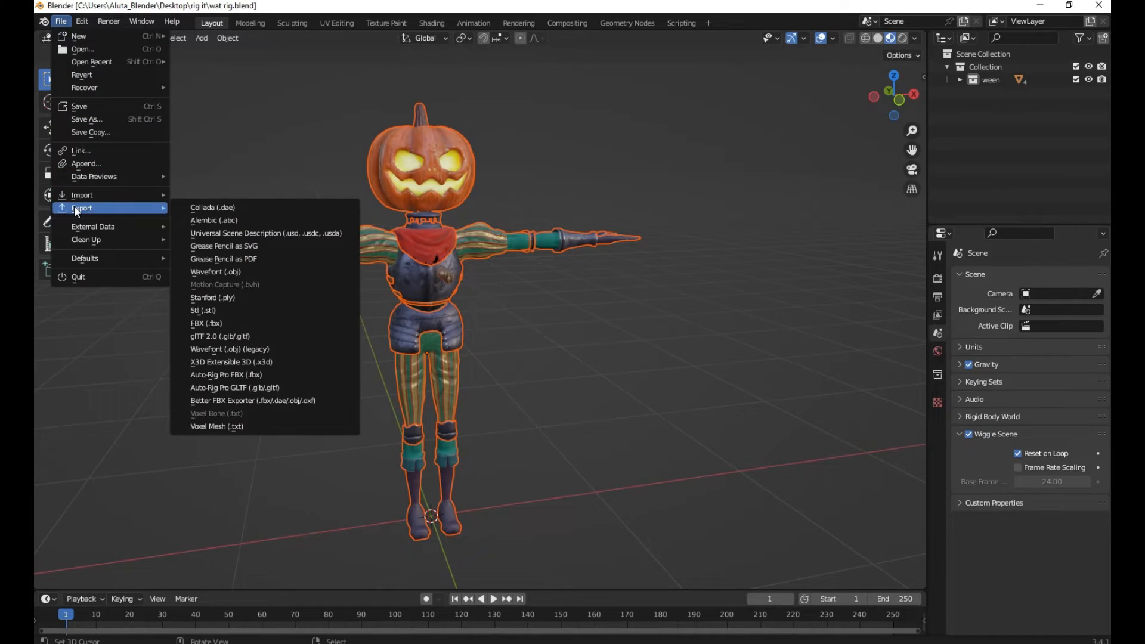
click(213, 323)
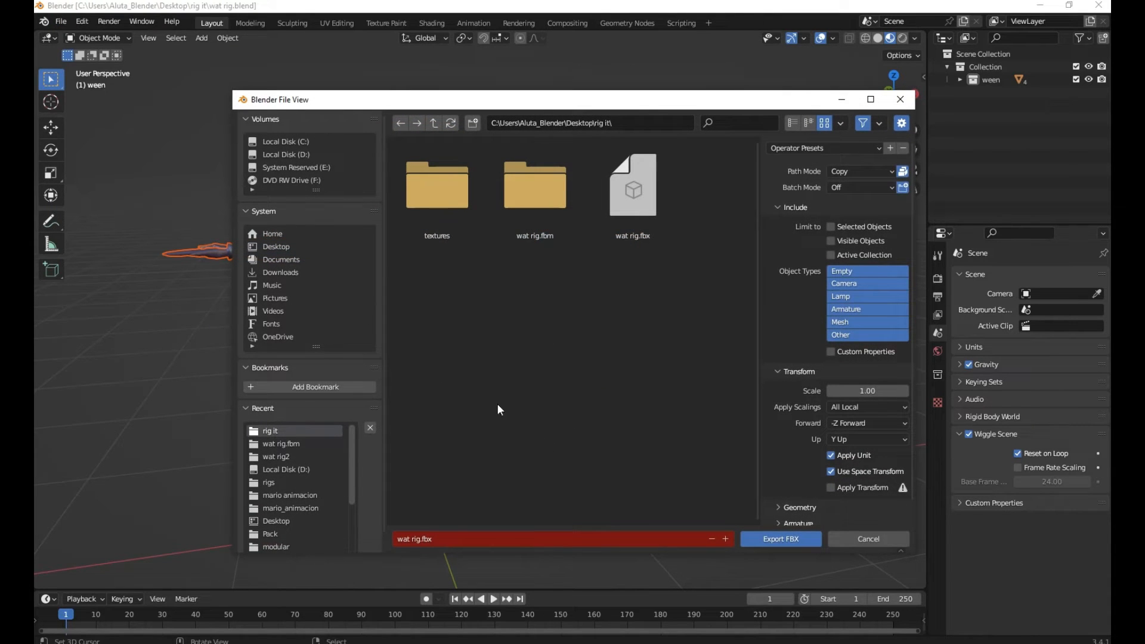
click(420, 546)
text(2)
click(848, 172)
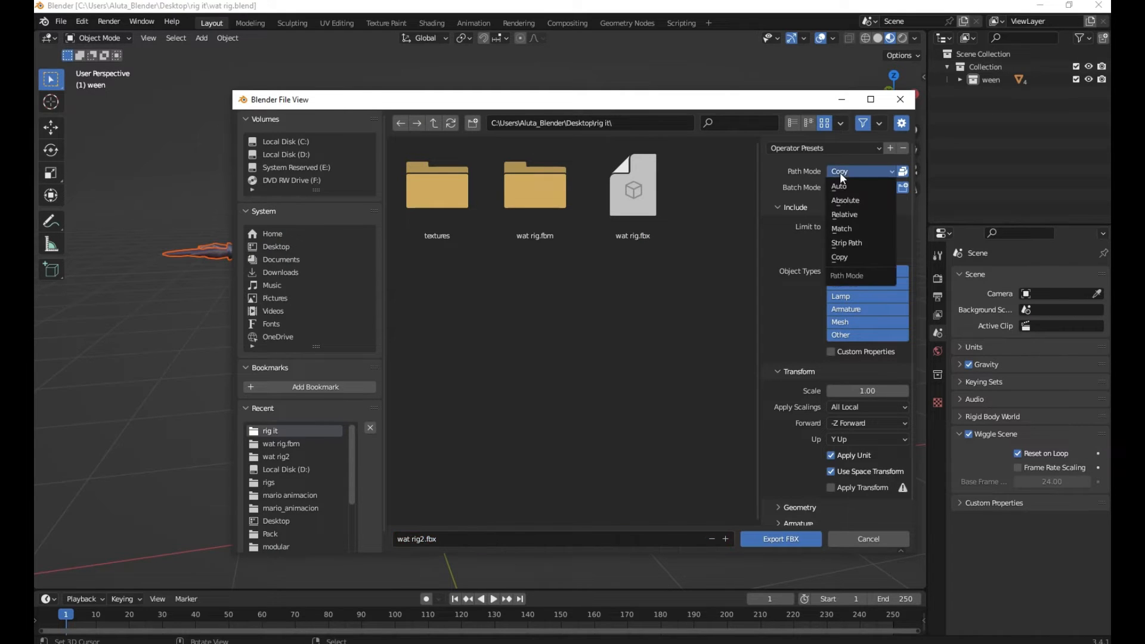
click(846, 257)
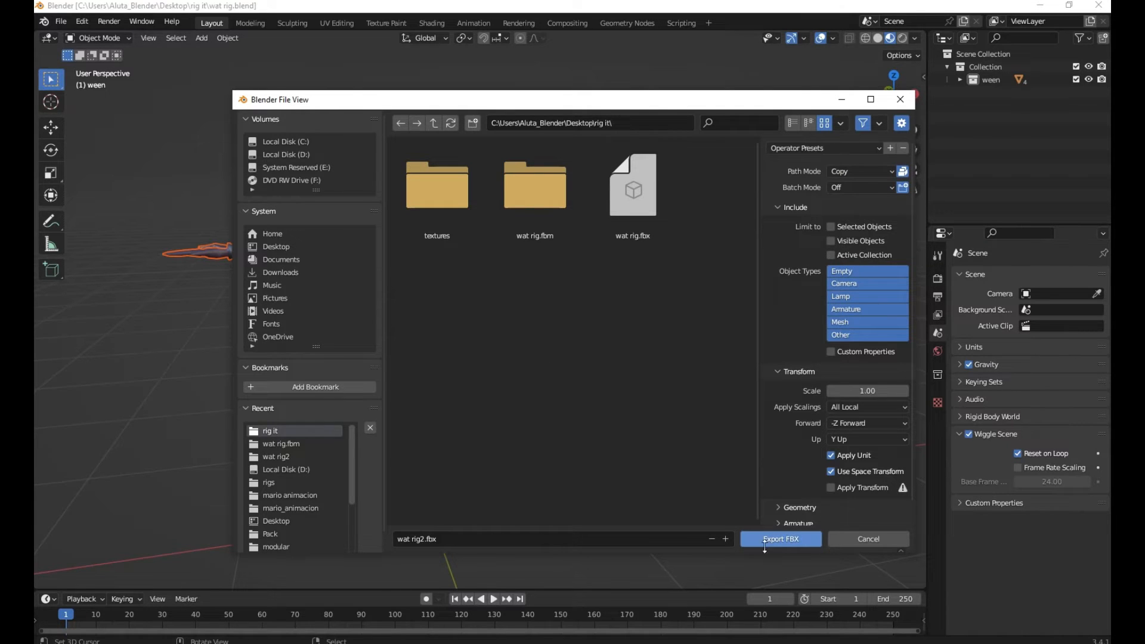
click(774, 540)
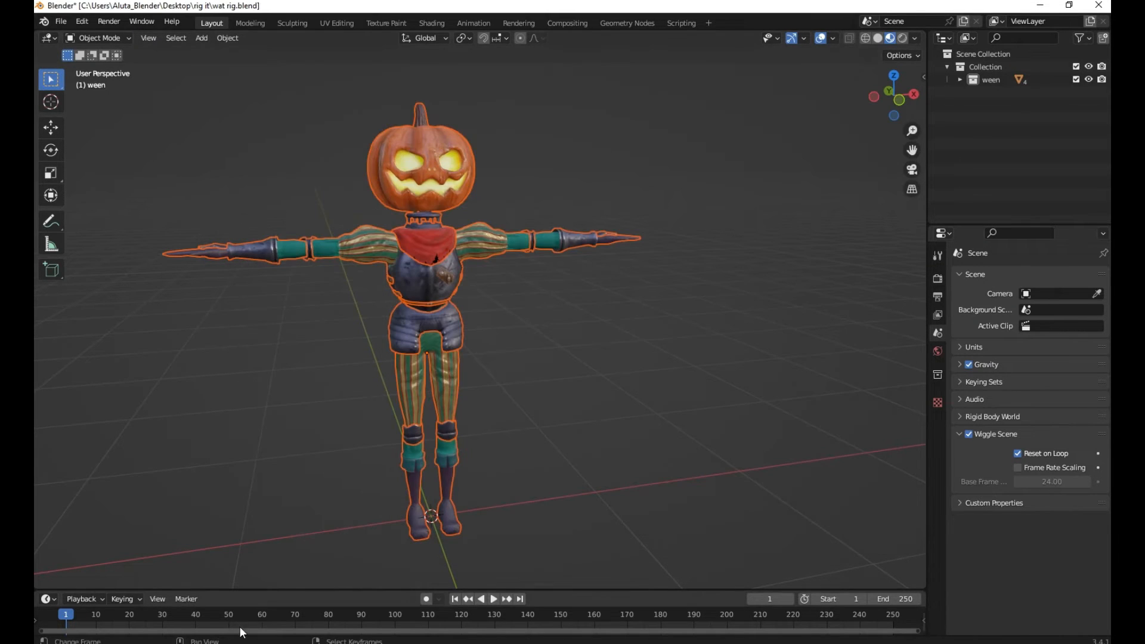
- Switch to AccuRIG and load the character file wat rig2.fbx from the rig it folder
key(alt+Tab)
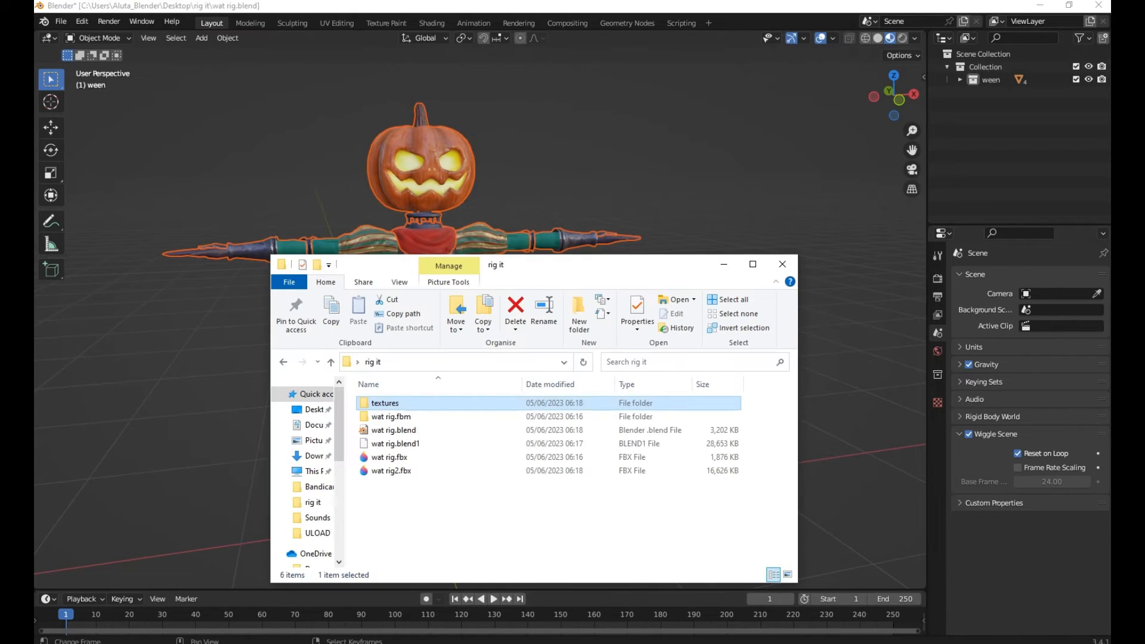
click(423, 521)
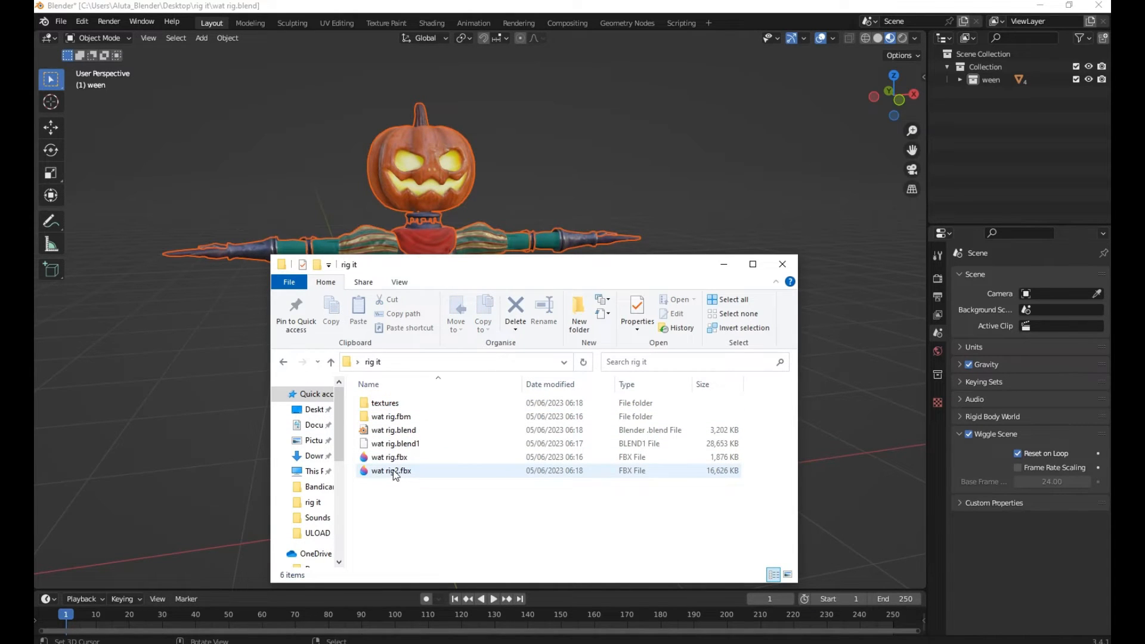
key(alt+Tab)
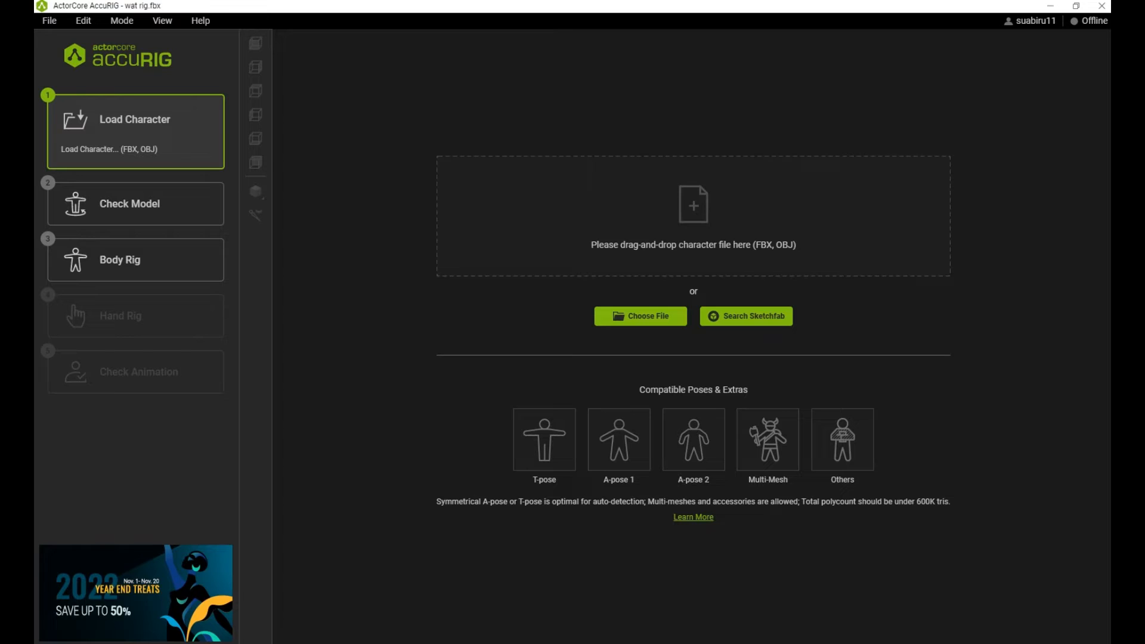
click(641, 221)
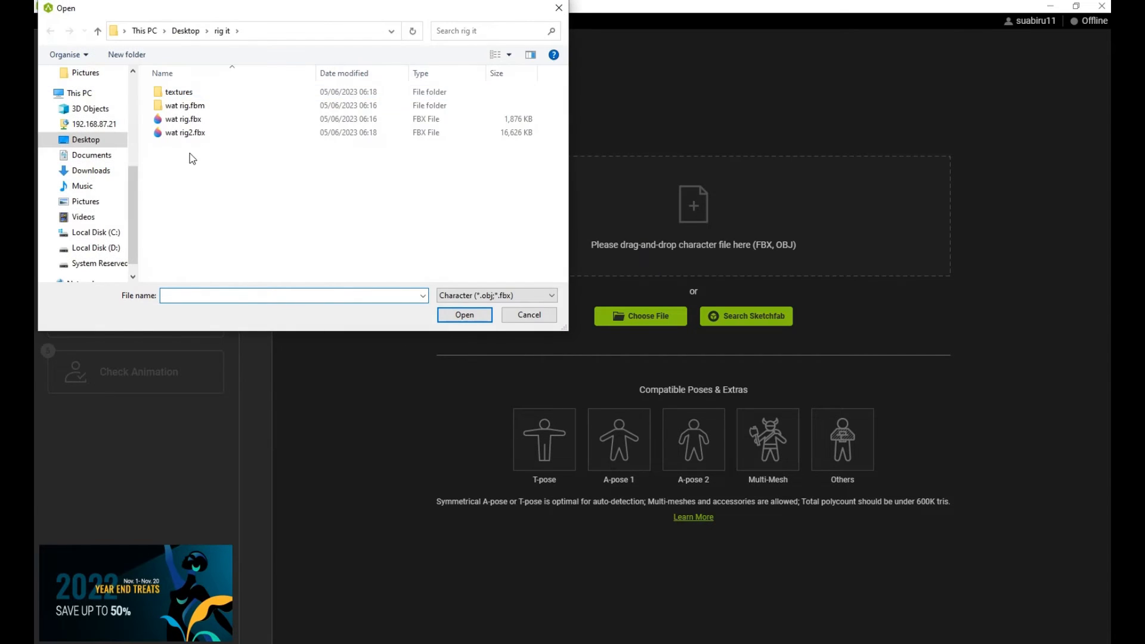
double_click(198, 132)
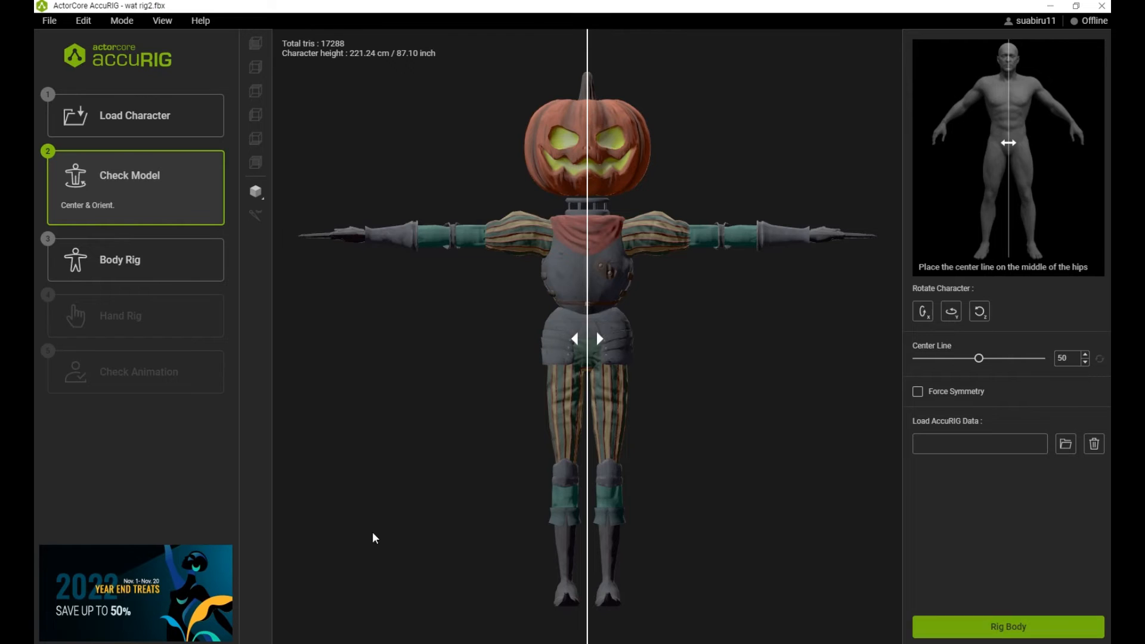
- Generate the body rig joints and move the Neck joint up to the neck base just above the red scarf
click(117, 266)
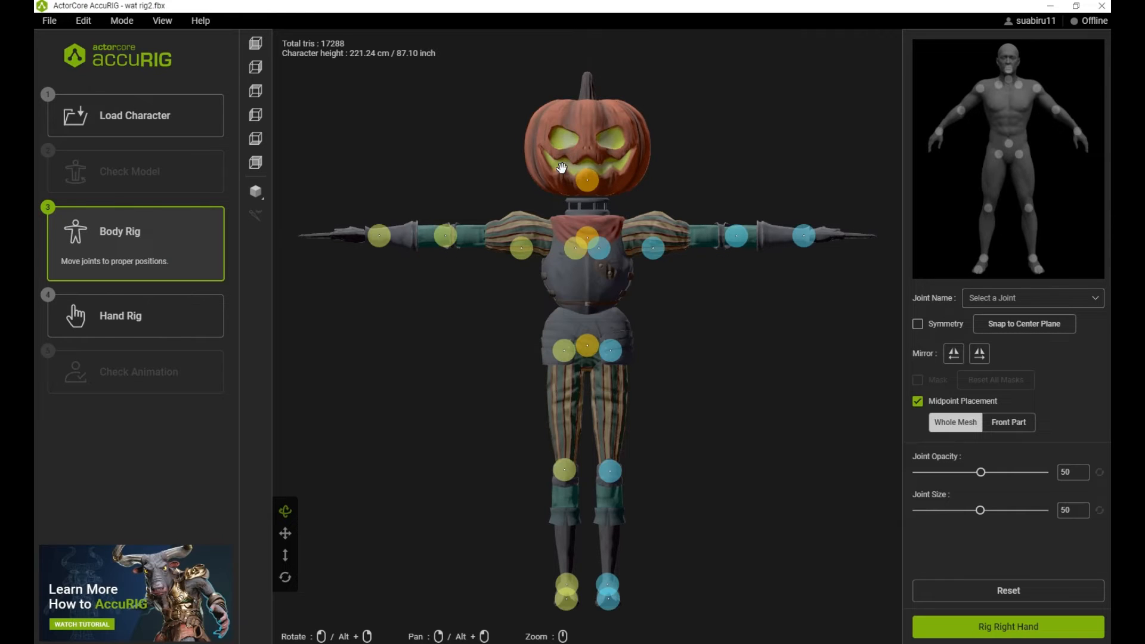
mouse_move(585, 186)
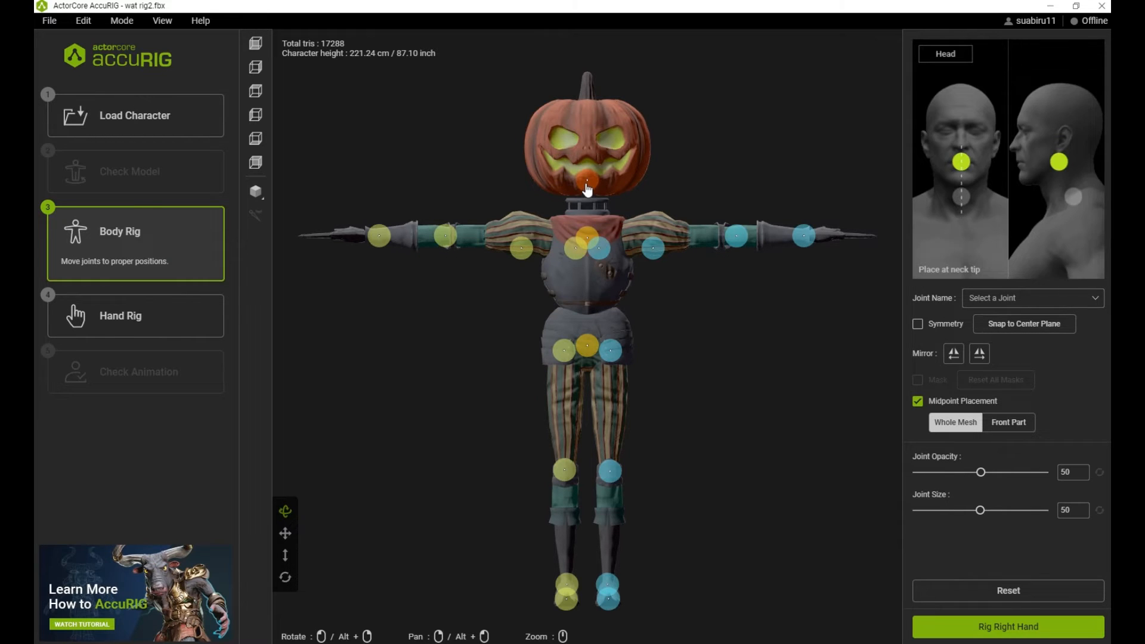
mouse_move(586, 238)
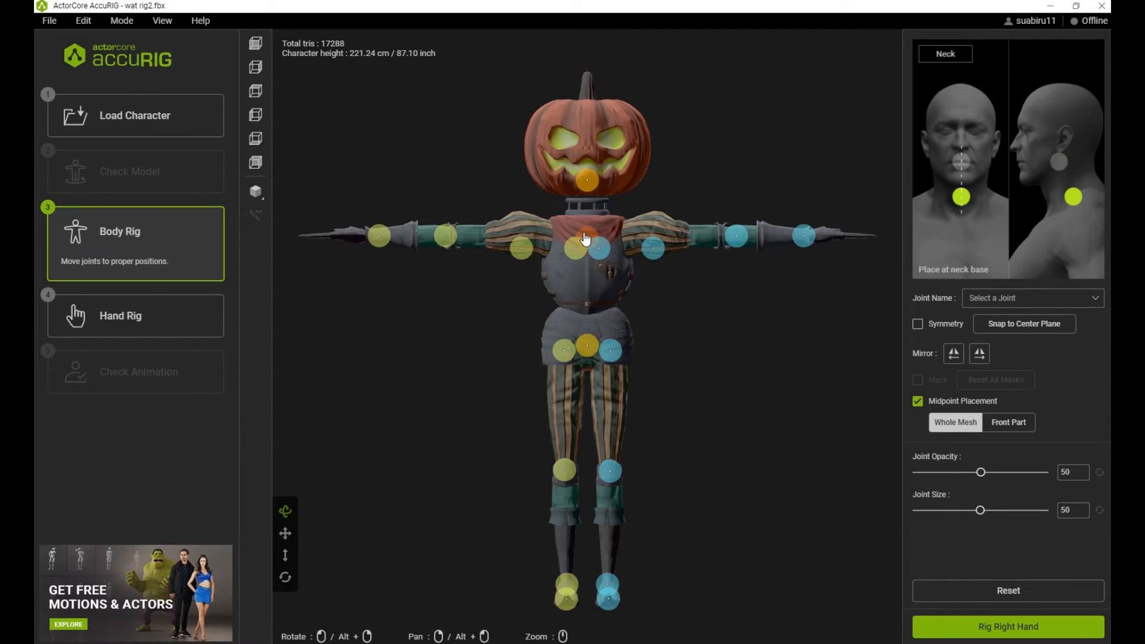
drag(587, 239, 587, 209)
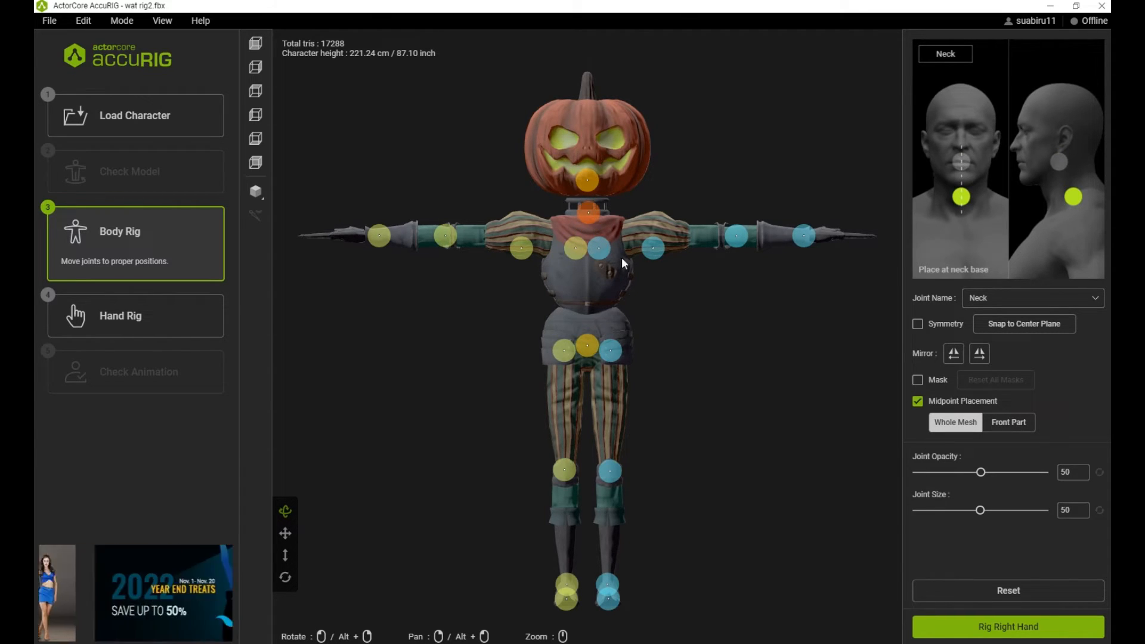
- Enable joint symmetry and move the left collar joint up and outward and the left elbow and shoulder joints slightly inward
click(918, 324)
drag(599, 248, 610, 229)
drag(737, 235, 722, 237)
drag(641, 235, 633, 236)
- Start rigging the right hand with the number of fingers set to 5
click(1012, 631)
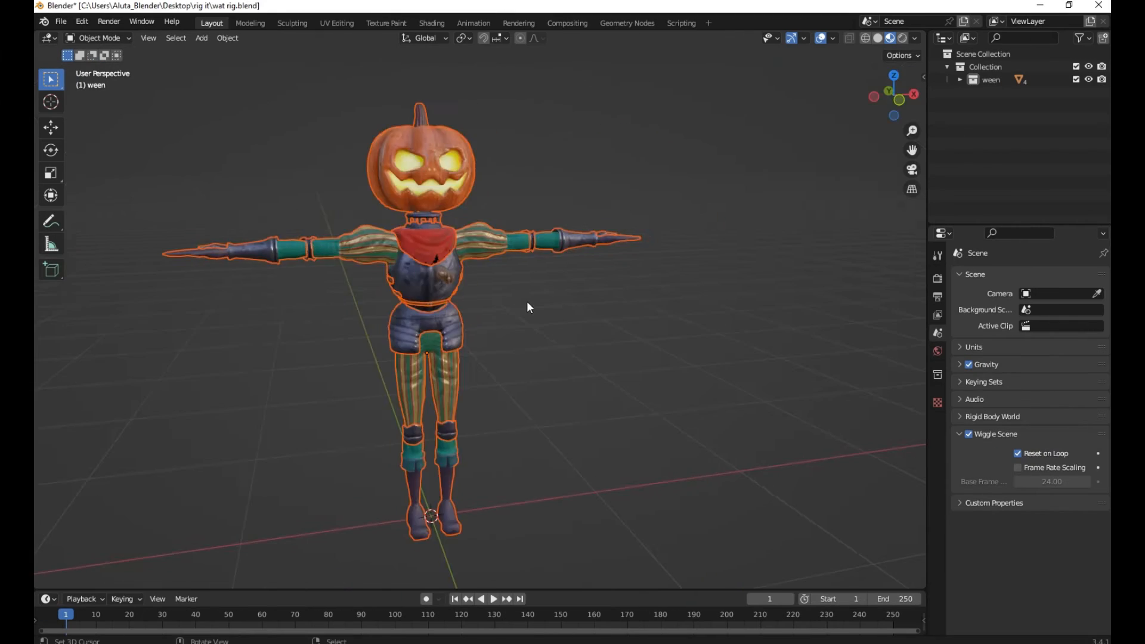
middle_drag(527, 301, 518, 405)
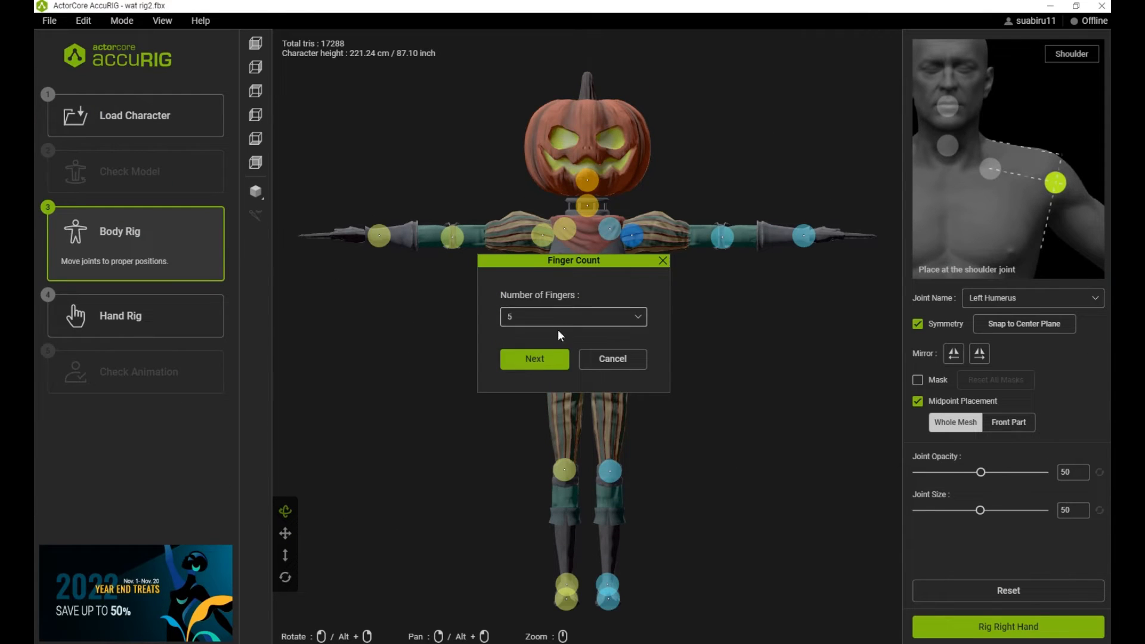
click(533, 358)
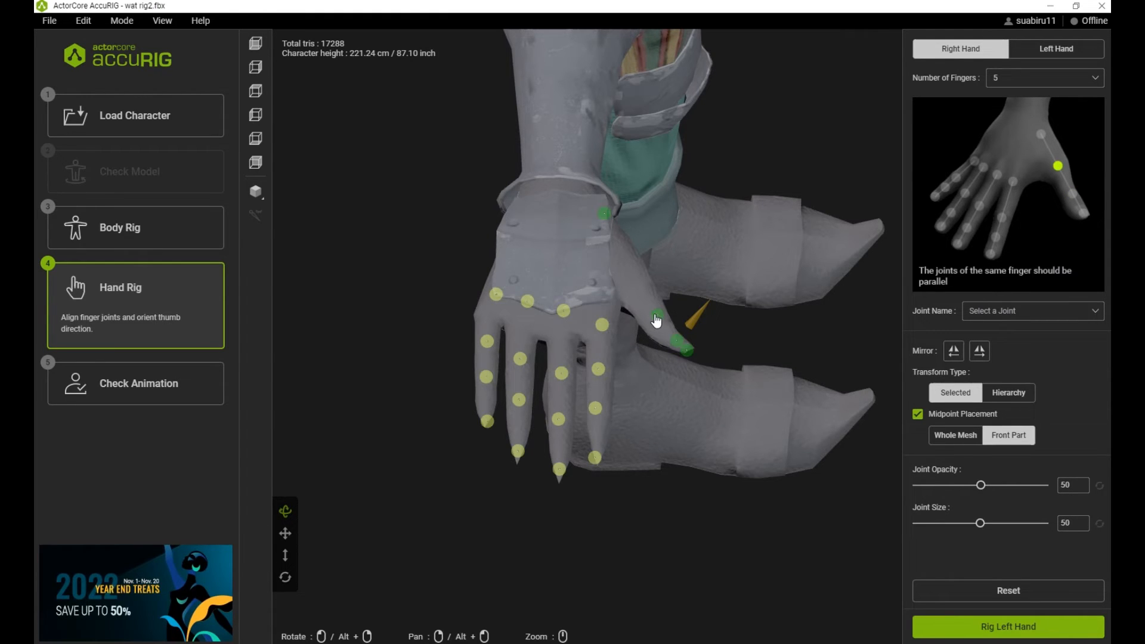
- Reposition the right thumb's second, third and tip joints along the middle of the thumb
drag(655, 320, 626, 285)
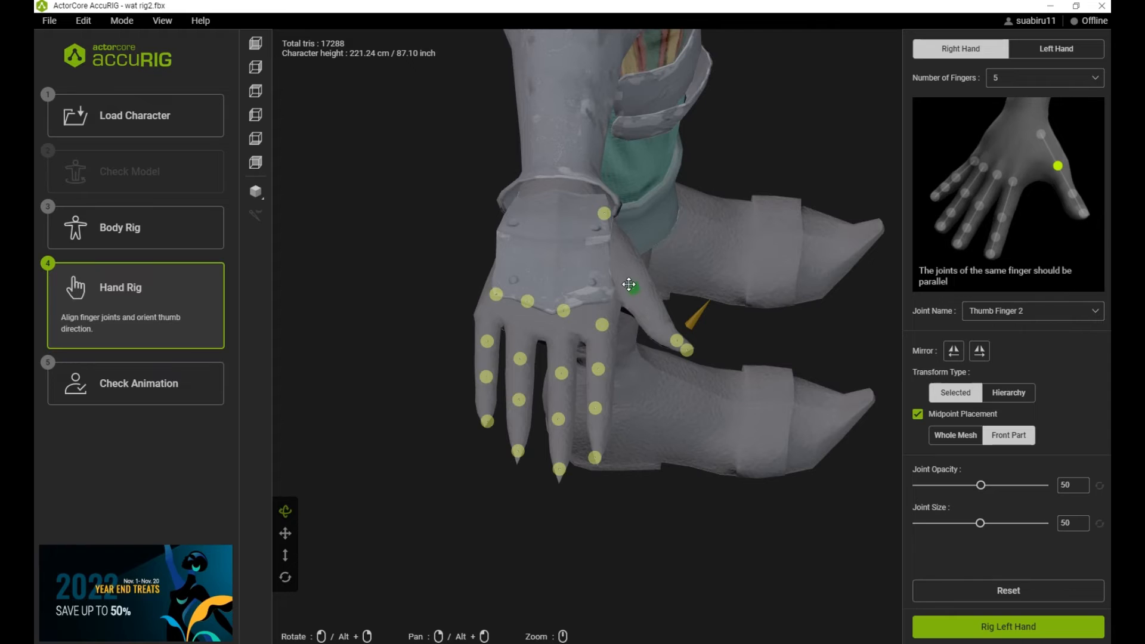
drag(677, 341, 654, 311)
drag(688, 348, 683, 348)
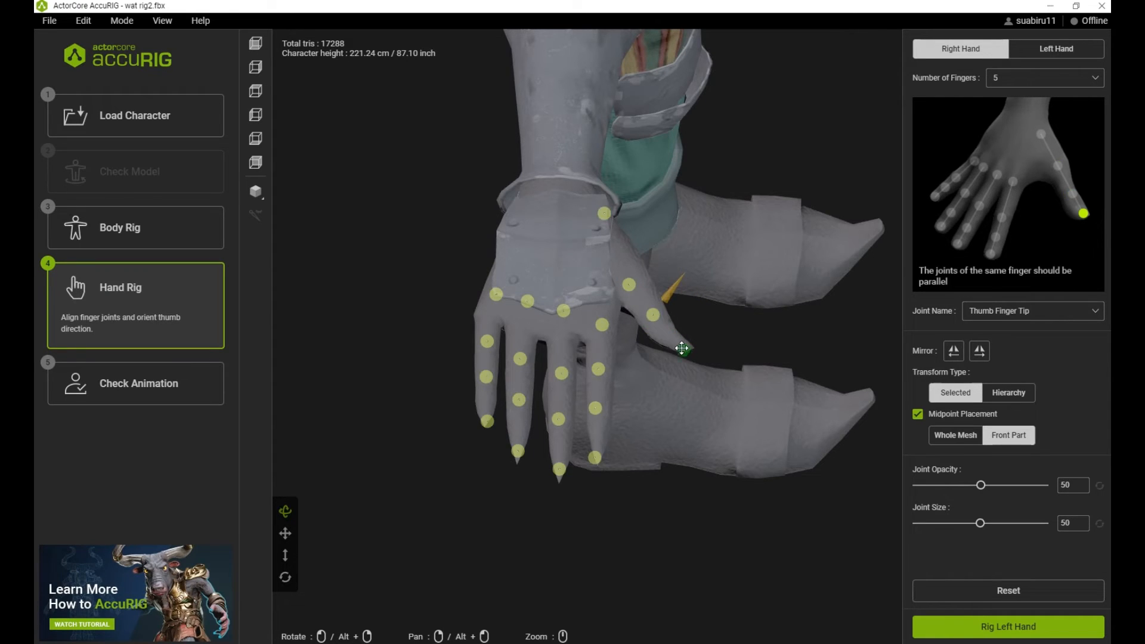
- Adjust the index finger's outer joints and move the base joints of all four right-hand fingers down to the knuckles
click(594, 457)
drag(595, 409, 599, 416)
drag(564, 310, 524, 325)
drag(497, 294, 484, 313)
drag(602, 325, 603, 338)
drag(564, 326, 565, 336)
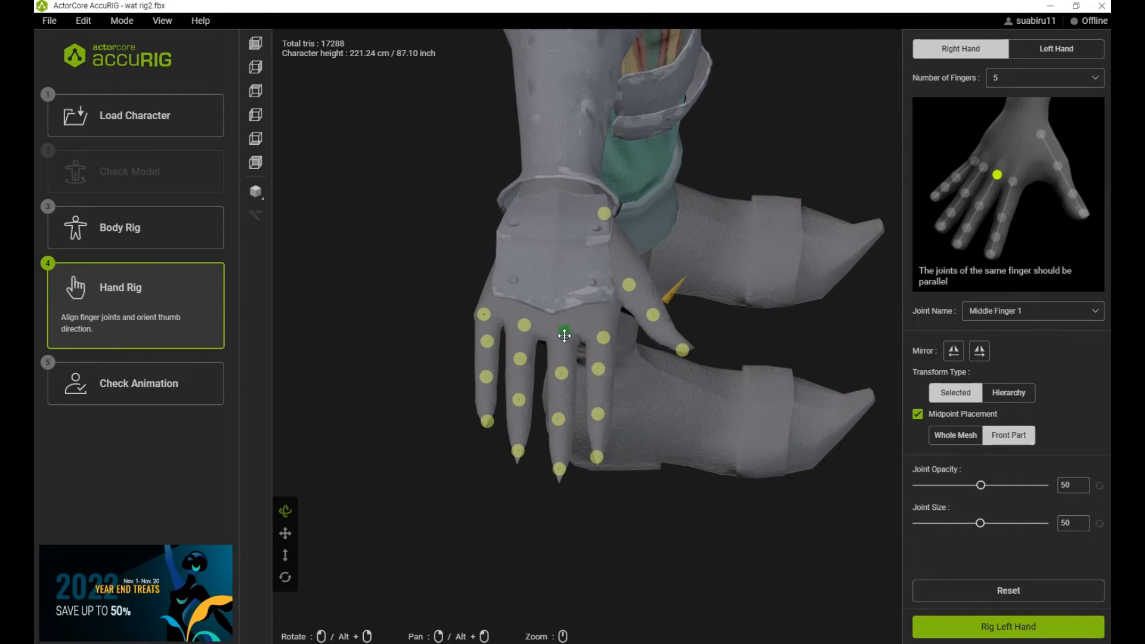
- Rig the left hand, check its joint placement and finalize the character
click(980, 630)
click(519, 298)
scroll(473, 391, down, 10)
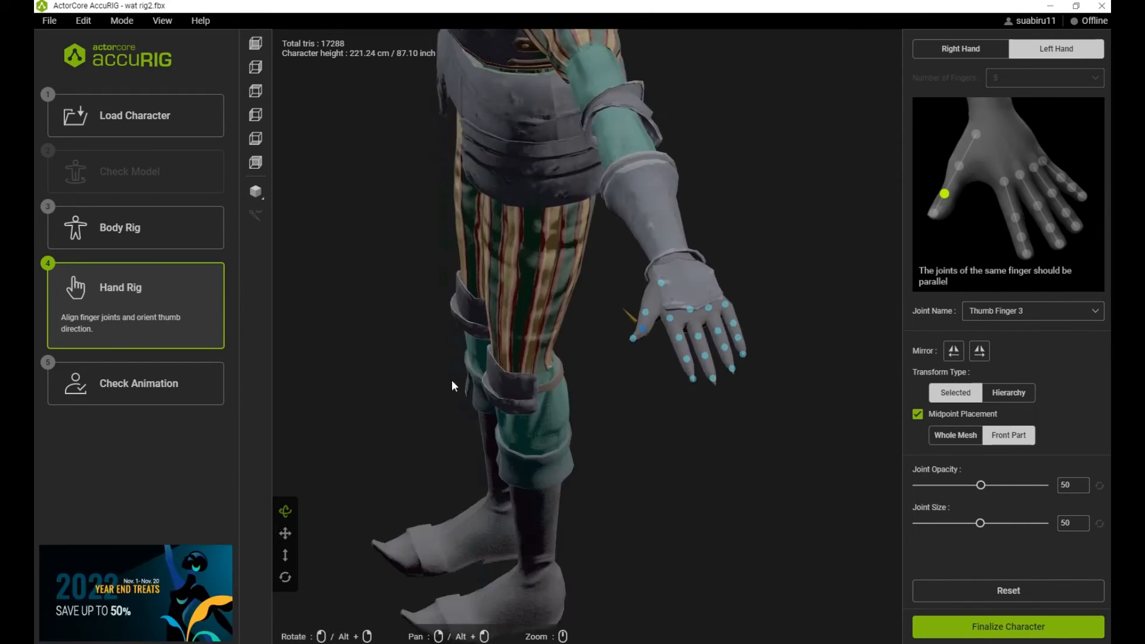
scroll(588, 287, up, 5)
scroll(542, 466, down, 2)
click(987, 635)
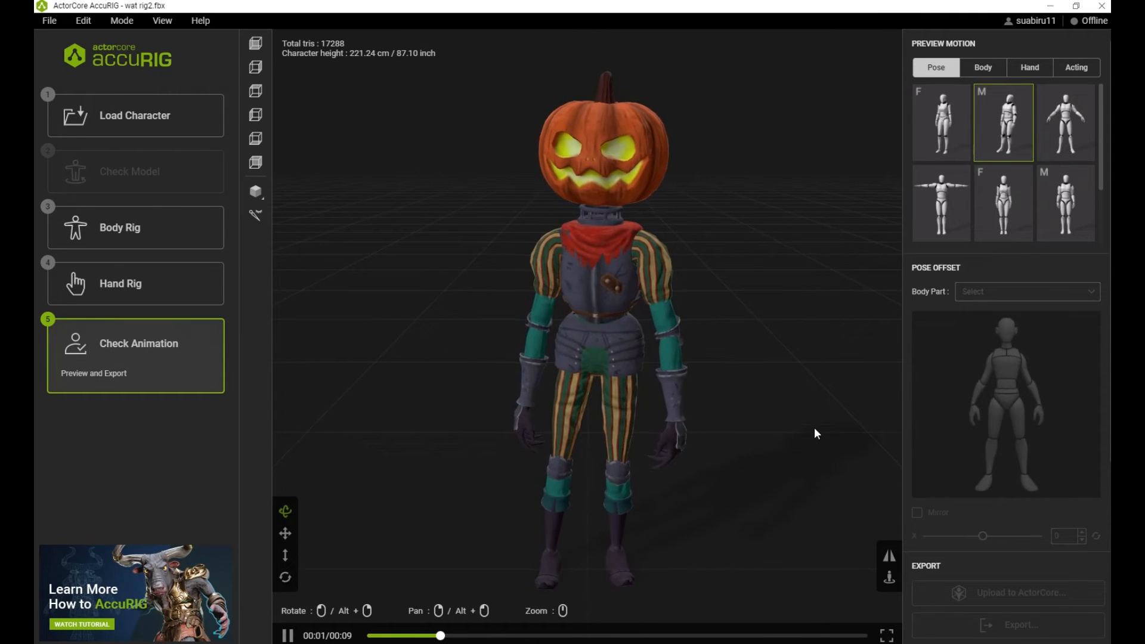
- Preview the rigged character with the first Body motion and the first Hand motion, examining the deformation from several angles
drag(816, 433, 761, 342)
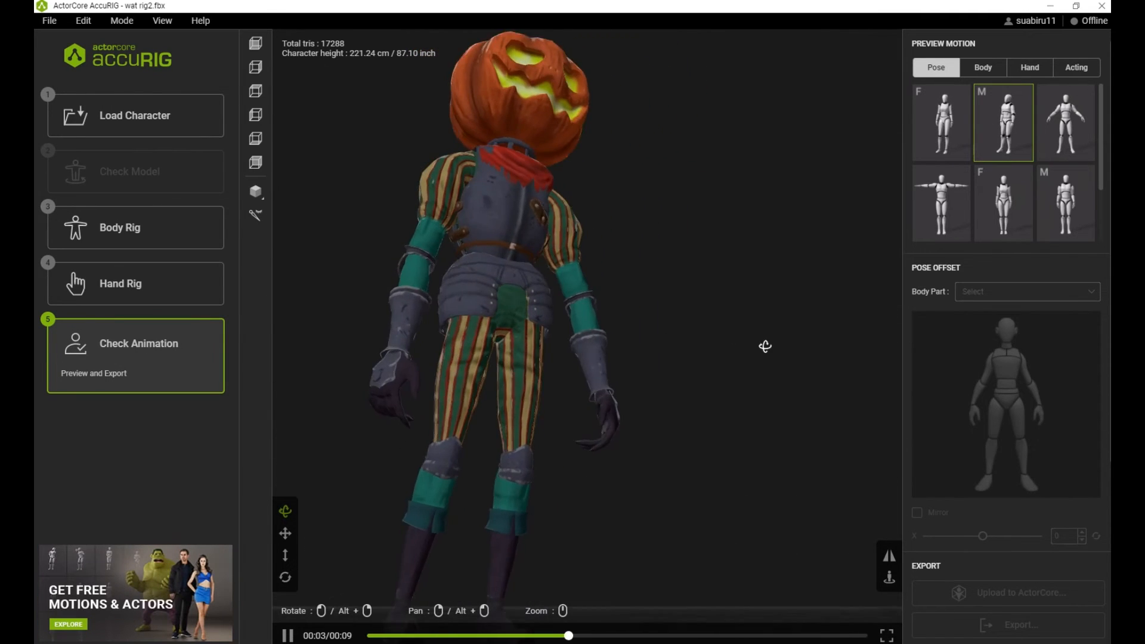
scroll(746, 350, up, 2)
click(981, 79)
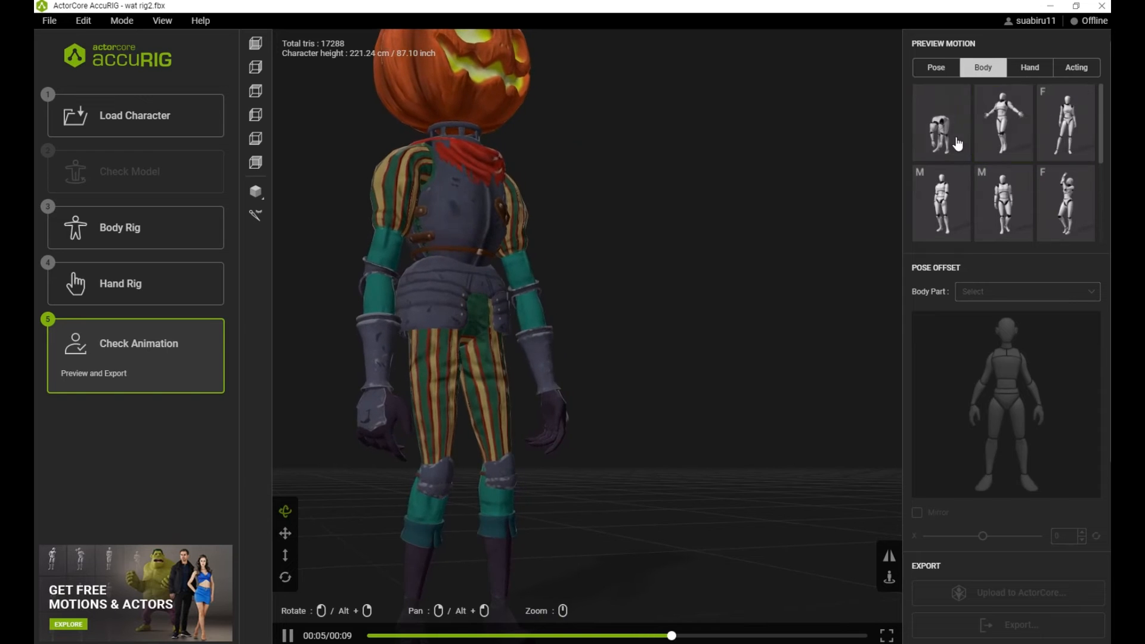
click(945, 129)
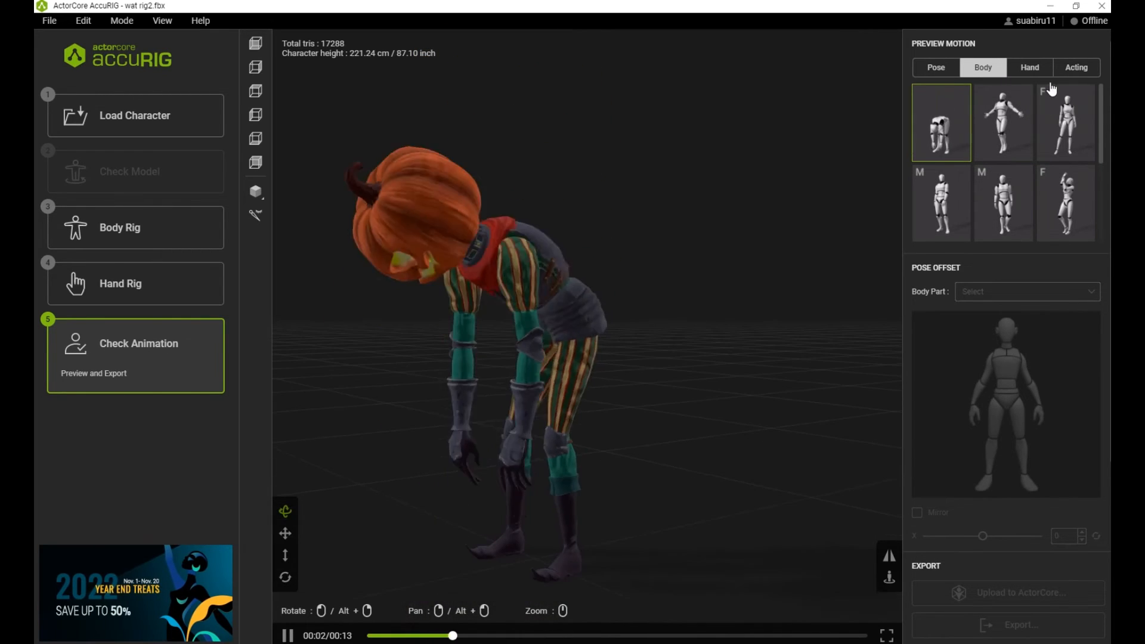
click(1030, 67)
click(942, 123)
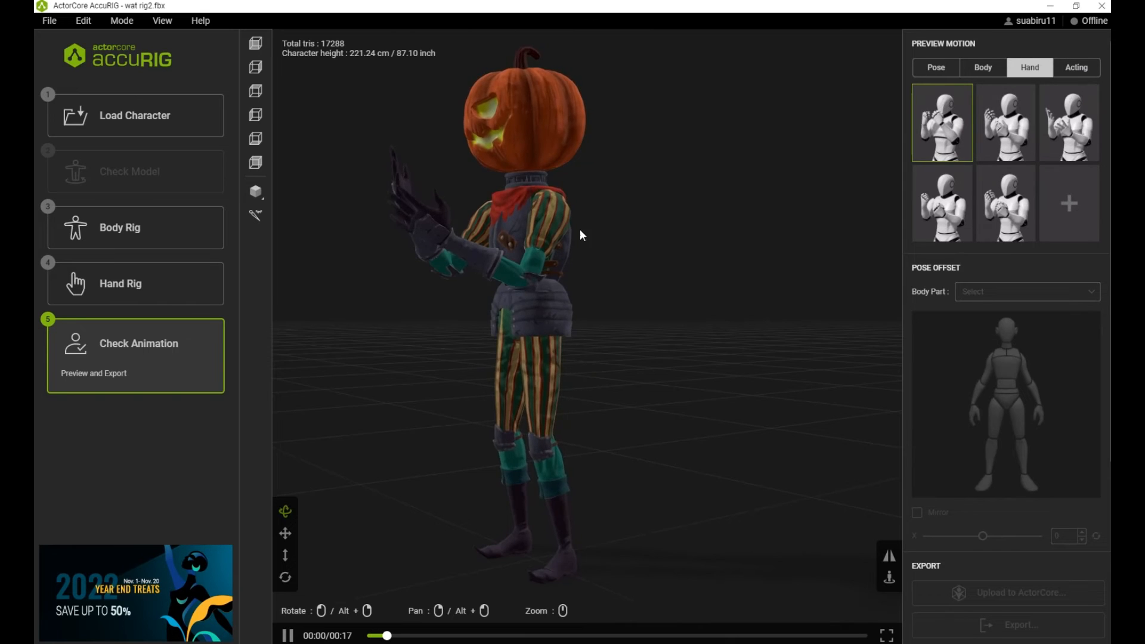
drag(699, 230, 496, 255)
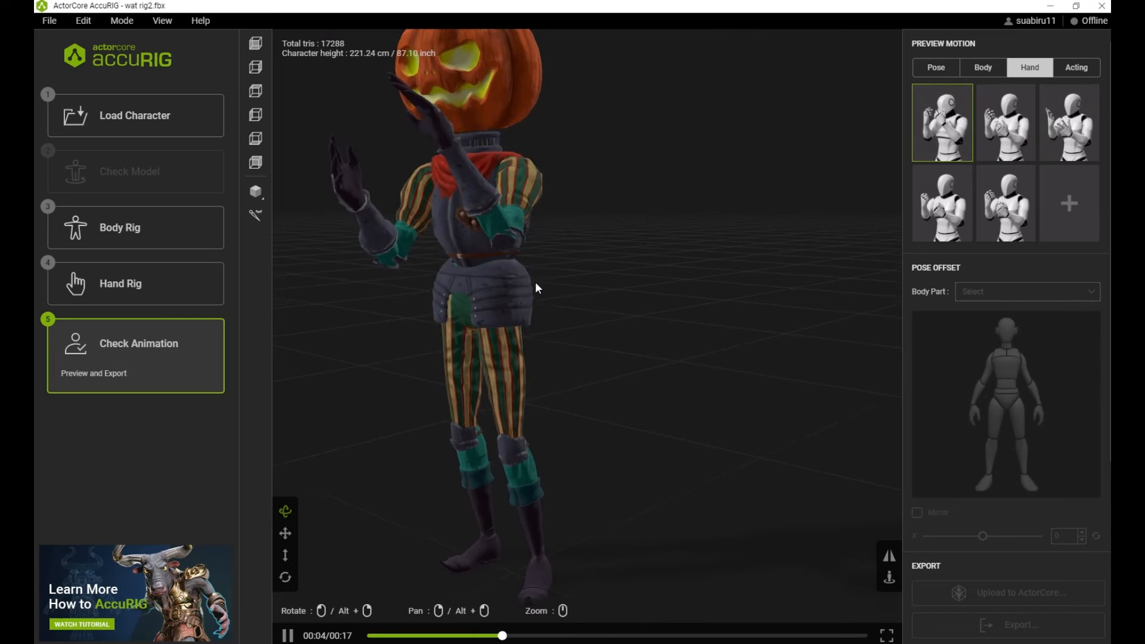
scroll(541, 399, down, 3)
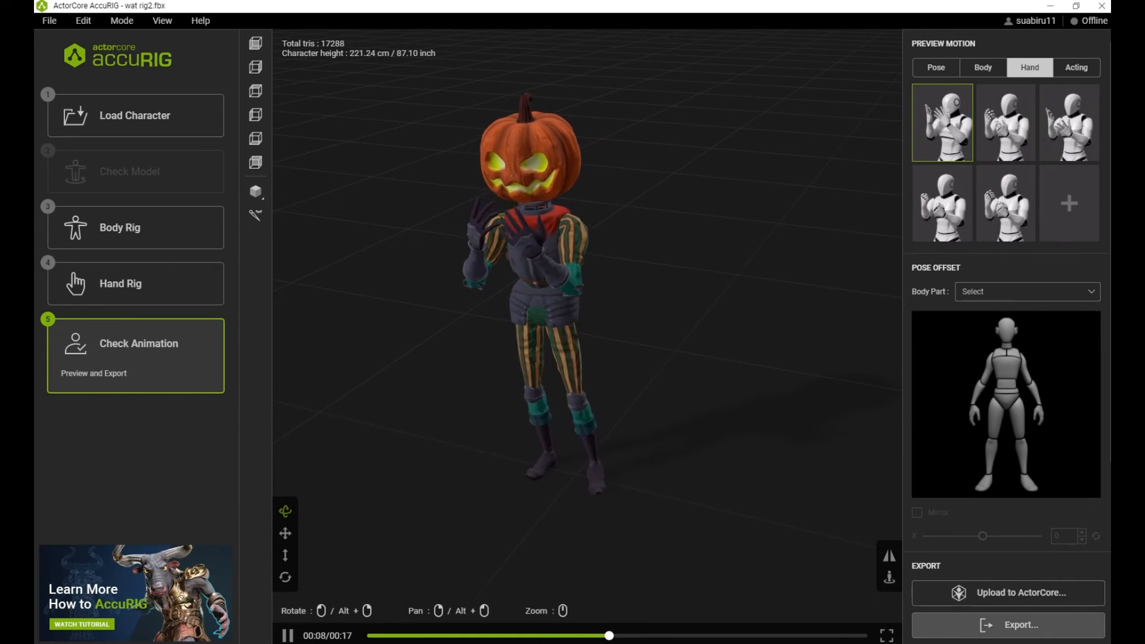
- Set up an FBX export with Blender as target application, original texture size and embedded textures
click(991, 624)
click(606, 302)
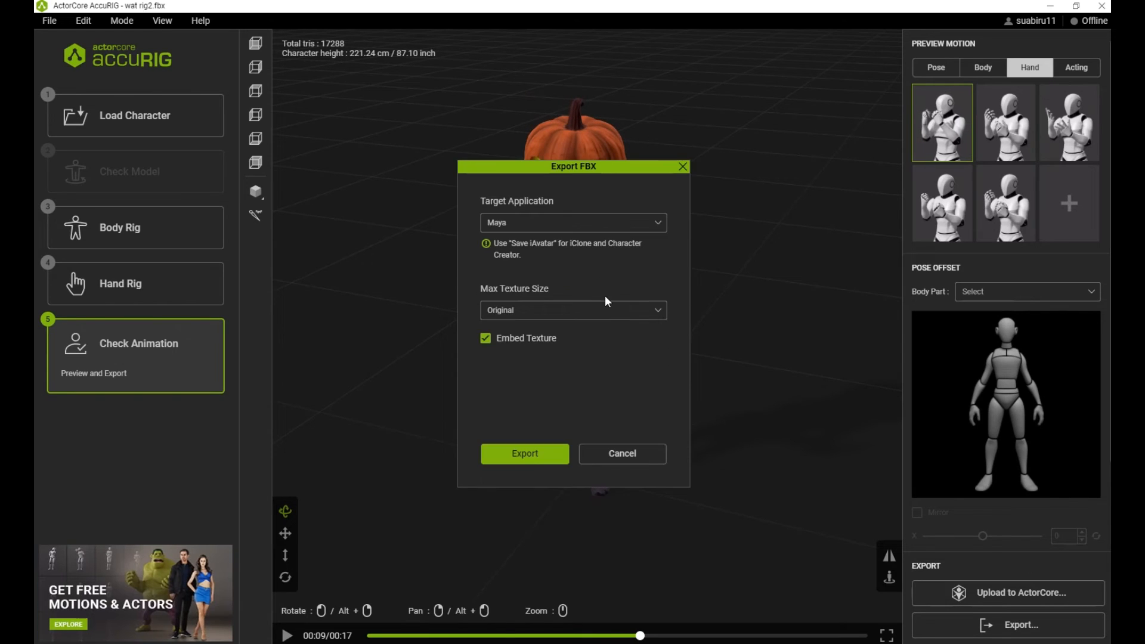
click(540, 230)
scroll(530, 307, down, 2)
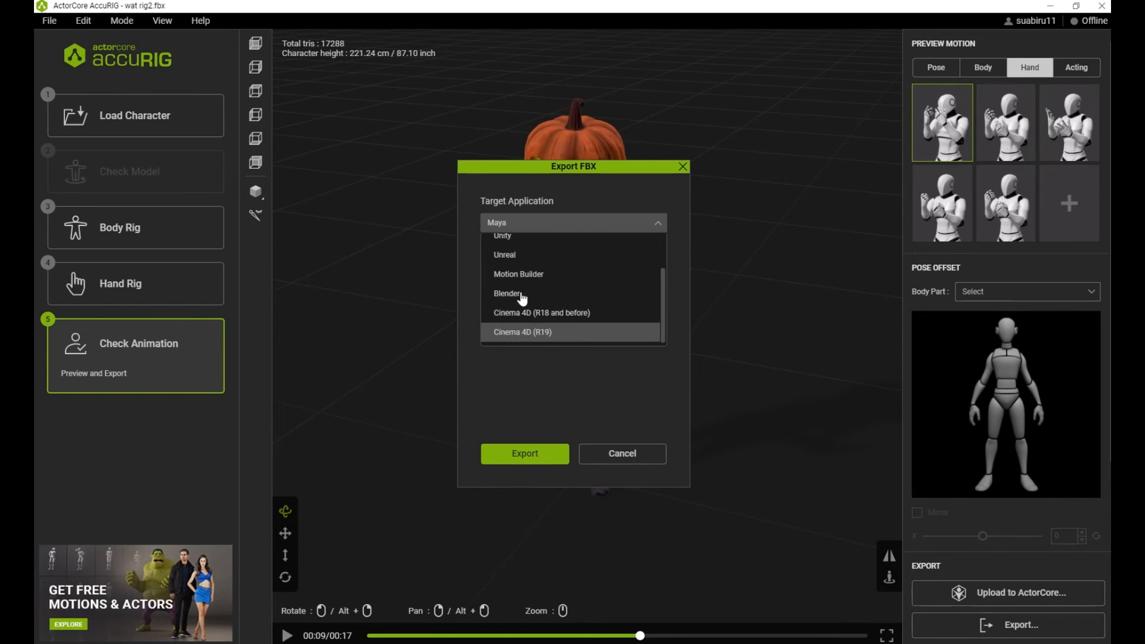
click(524, 292)
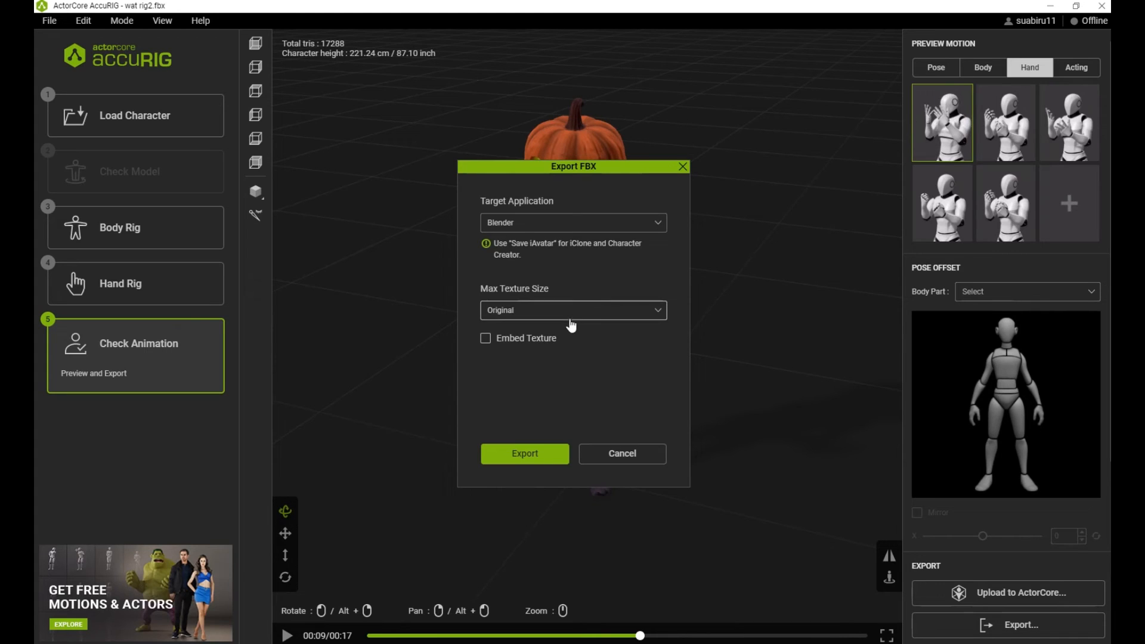
click(485, 338)
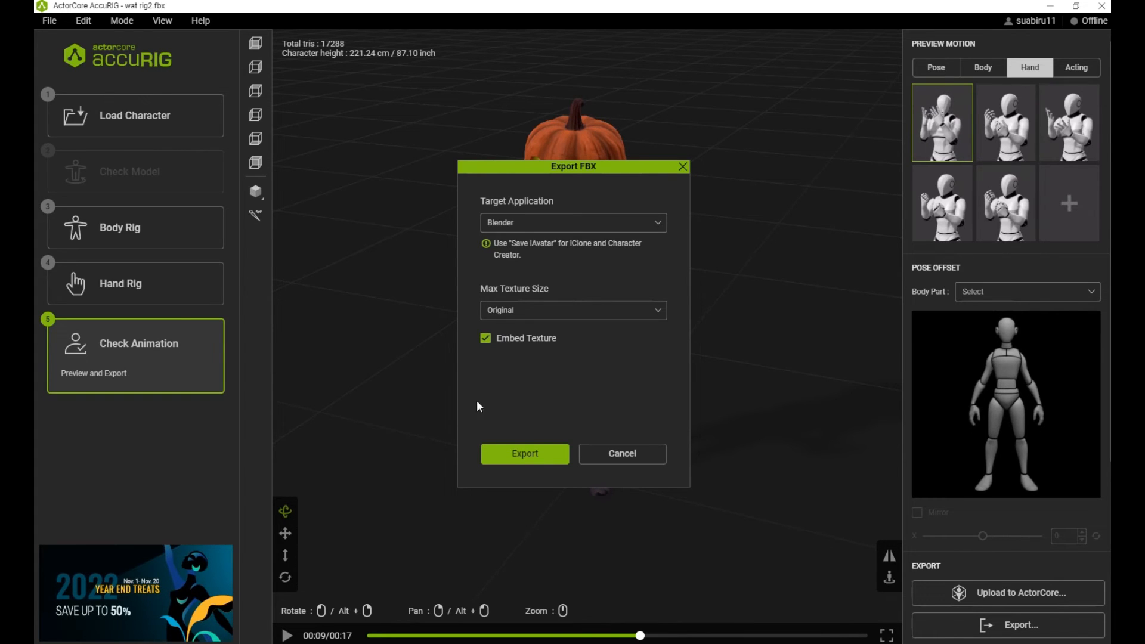
- Export the rigged character to the rig it folder as wat rig3.fbx
click(536, 457)
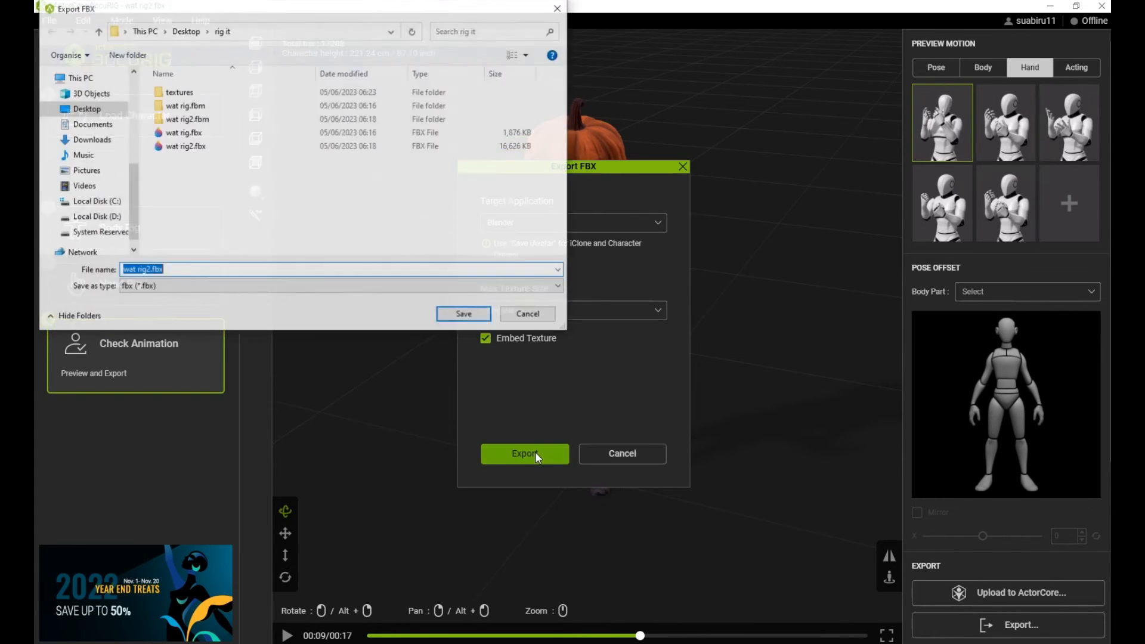
click(151, 269)
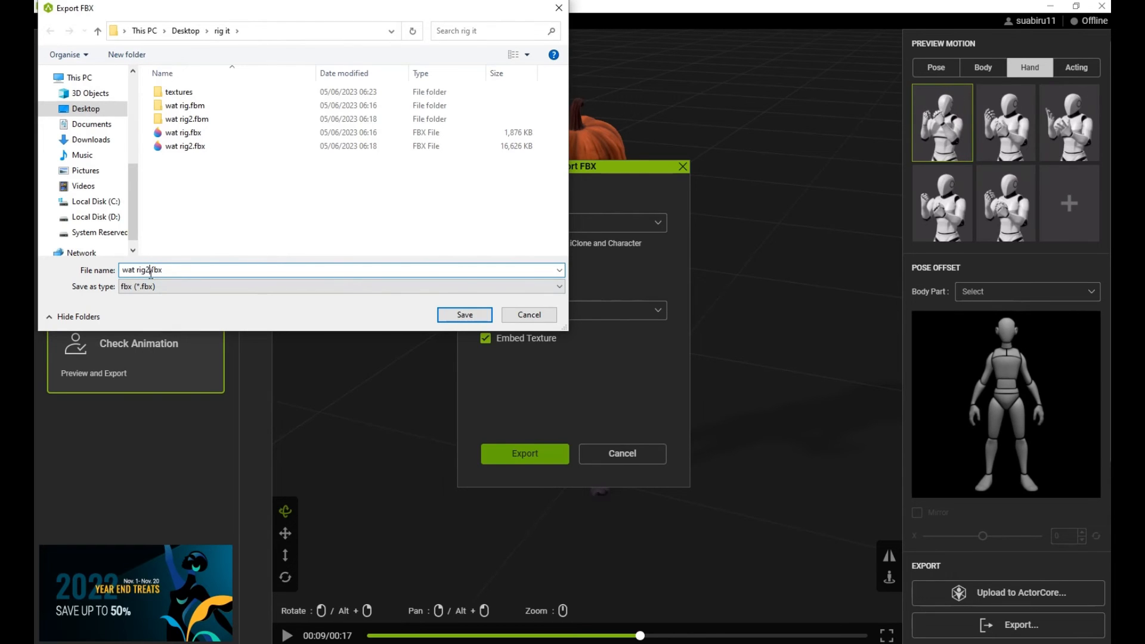
text(3)
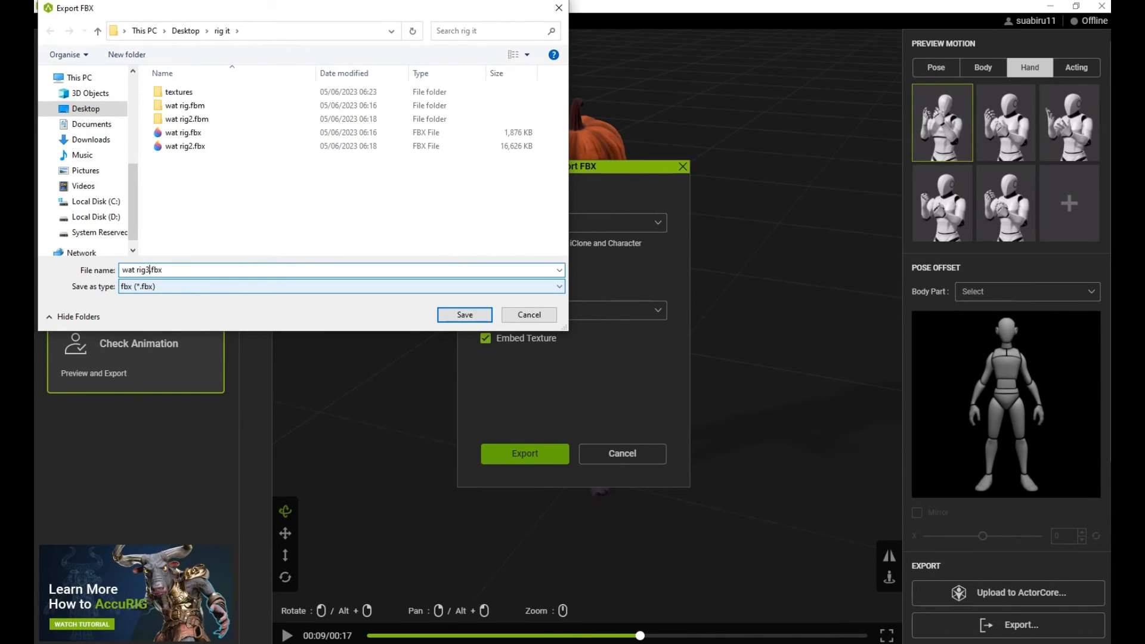
click(461, 323)
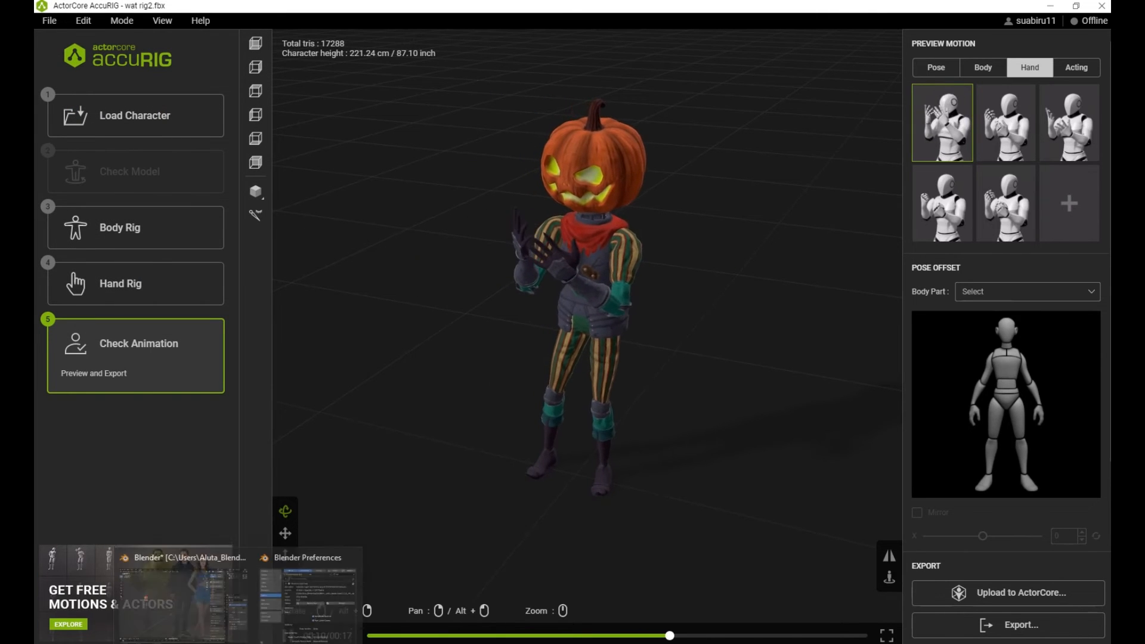
- Switch to Blender and review the CC/iC Tools add-on's details and settings in the preferences
click(196, 604)
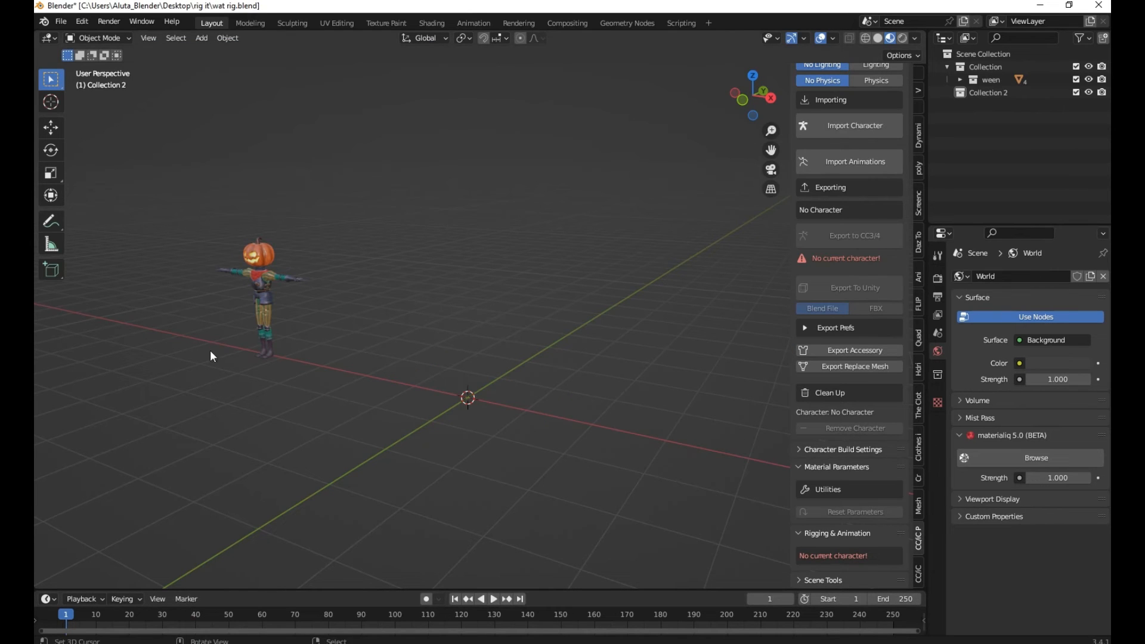
click(89, 21)
click(89, 206)
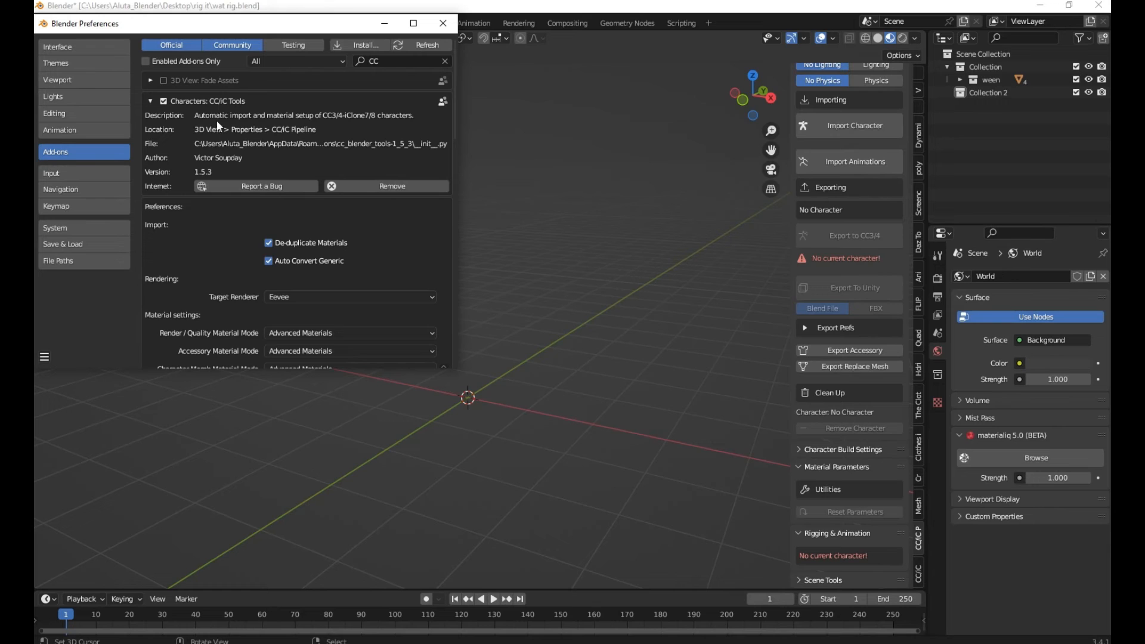
scroll(227, 150, down, 8)
scroll(209, 210, up, 8)
click(442, 25)
- Import the character file wat rig3.fbx into Collection 2 with the CC/iC Tools character import, keeping Import Animation enabled
middle_drag(443, 334, 457, 277)
scroll(818, 314, up, 3)
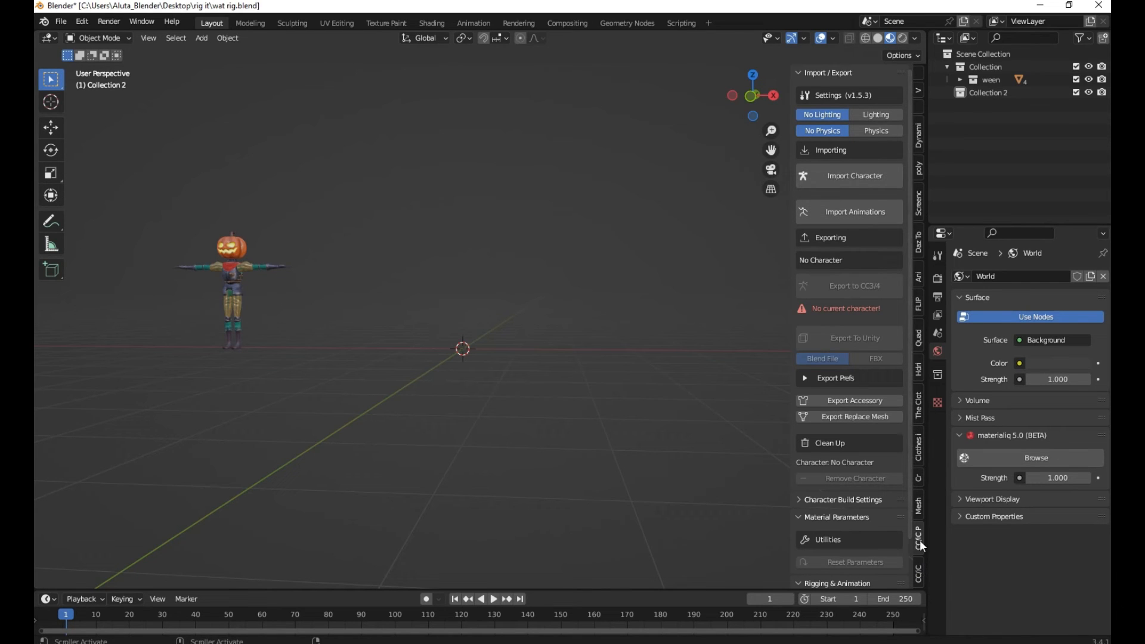
click(863, 182)
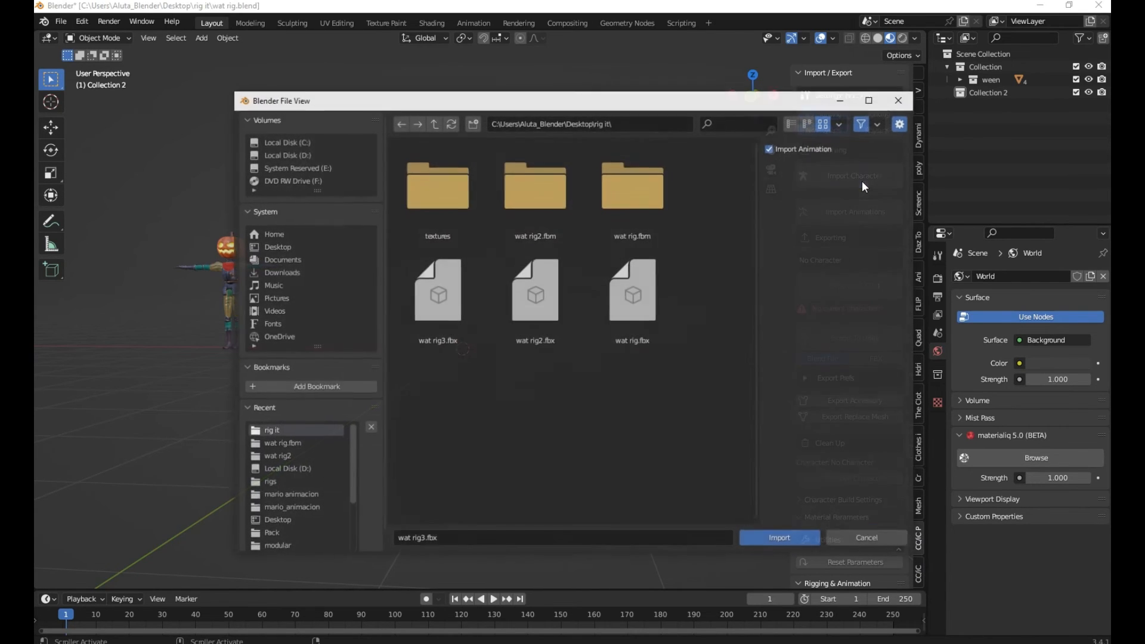
double_click(440, 312)
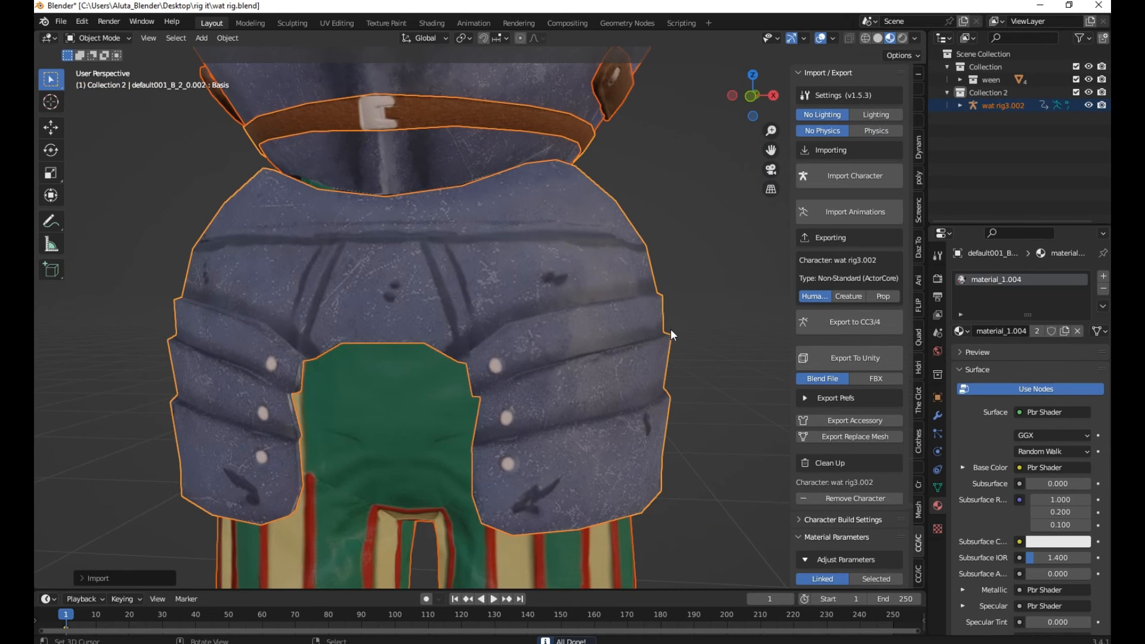
scroll(647, 290, down, 7)
middle_drag(647, 290, 528, 291)
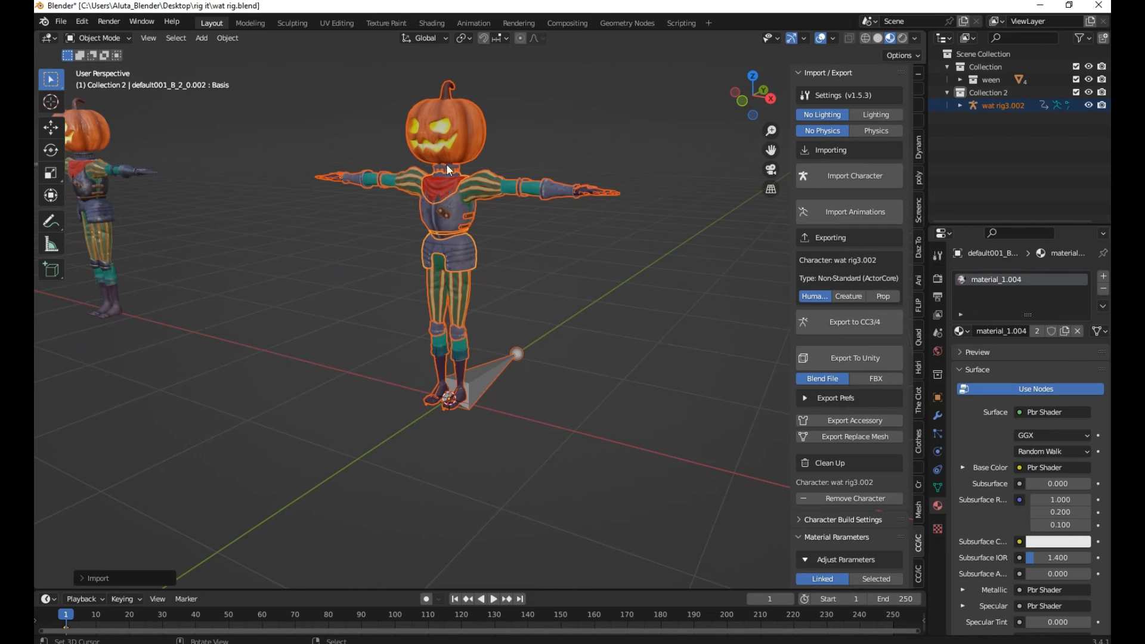
- Generate a Rigify control rig from the imported character's armature with the Quick setup, collapsing the other add-on sections
scroll(510, 303, up, 3)
scroll(518, 307, down, 1)
click(523, 428)
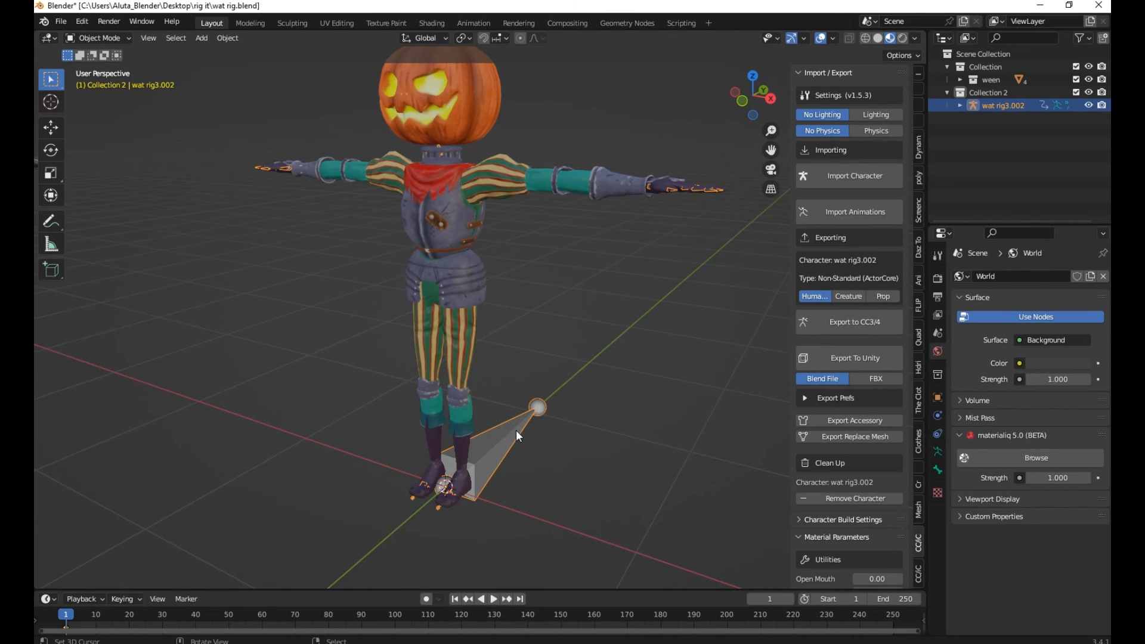
scroll(834, 465, down, 5)
click(832, 490)
scroll(832, 490, down, 3)
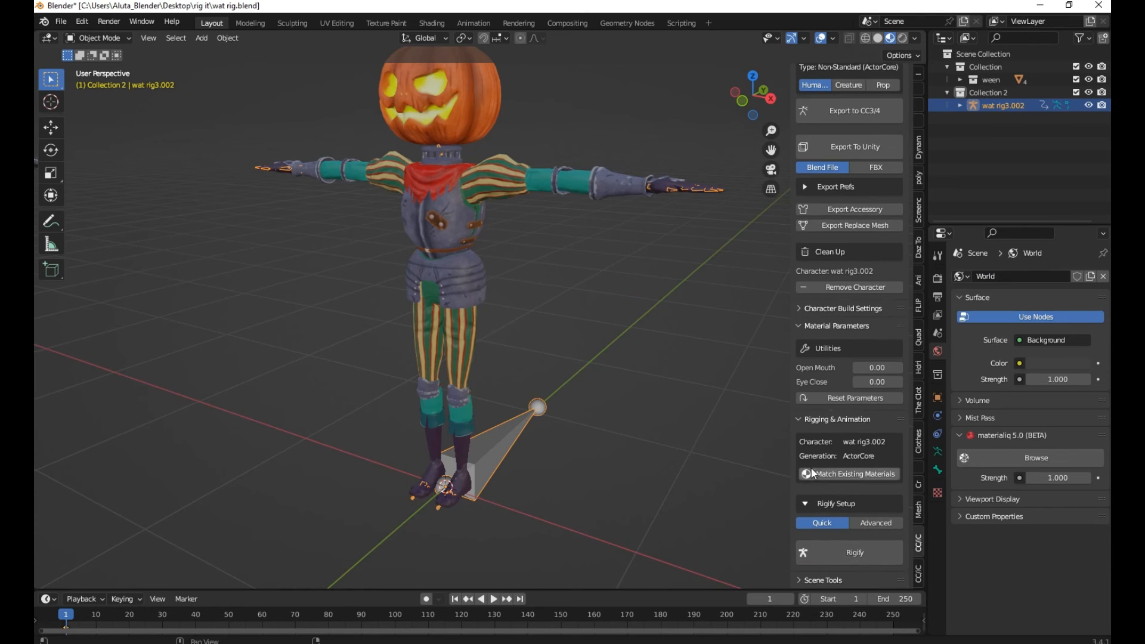
click(810, 422)
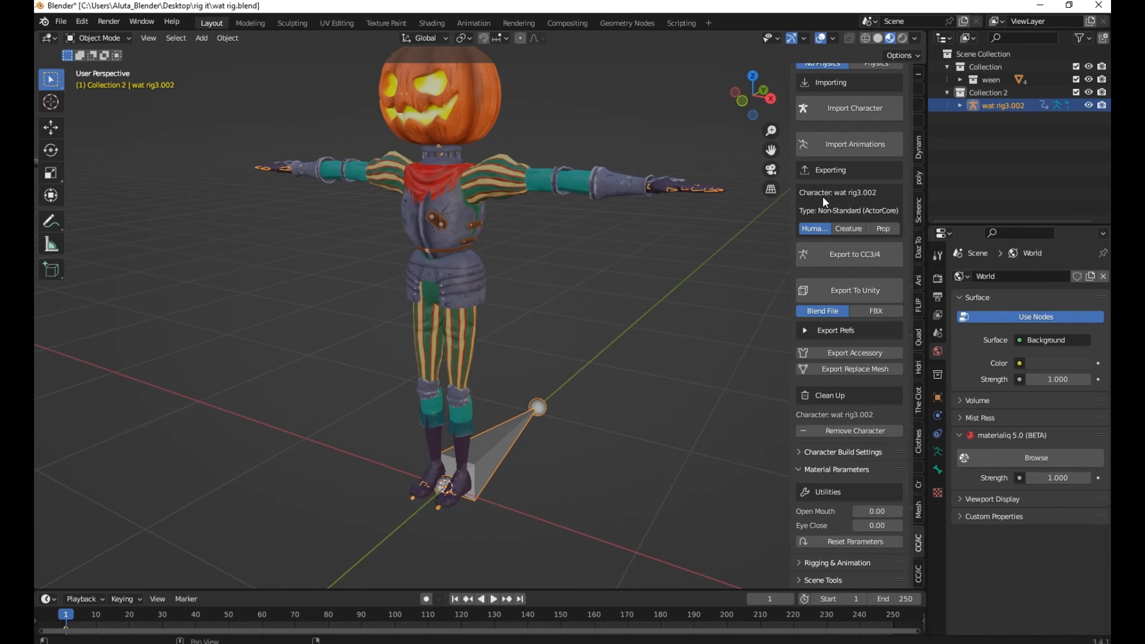
scroll(822, 196, up, 3)
click(814, 74)
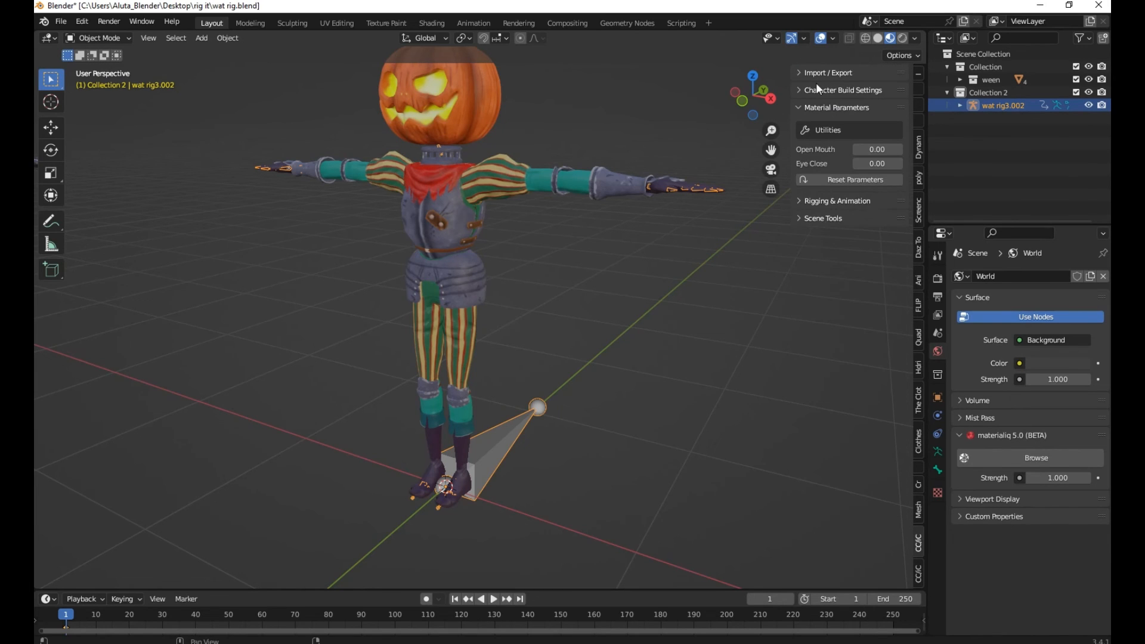
click(814, 108)
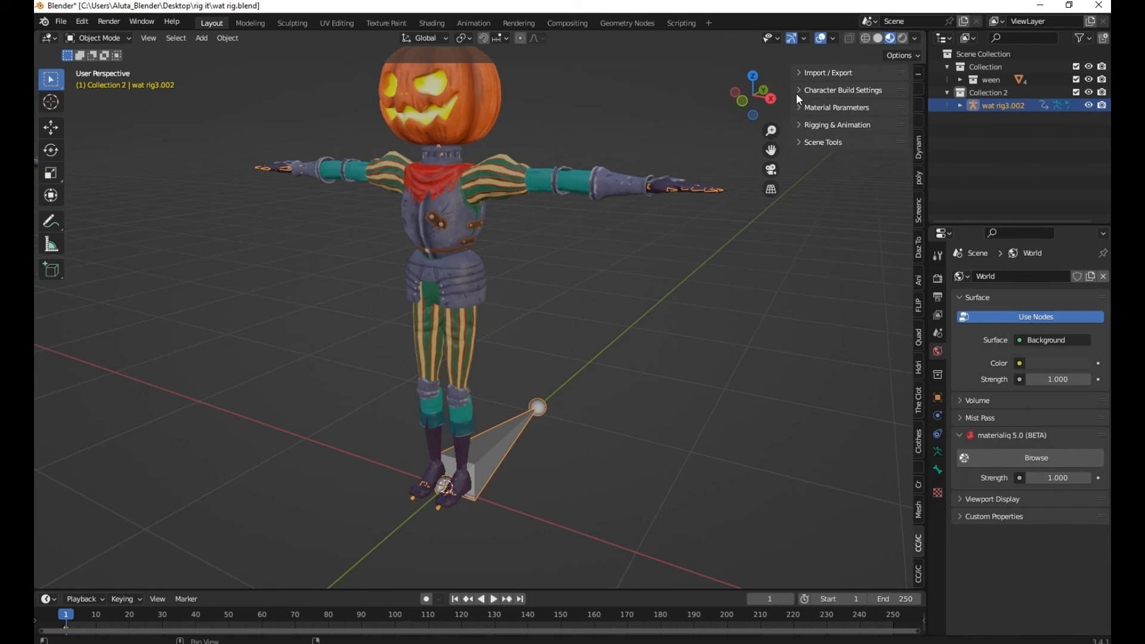
click(832, 126)
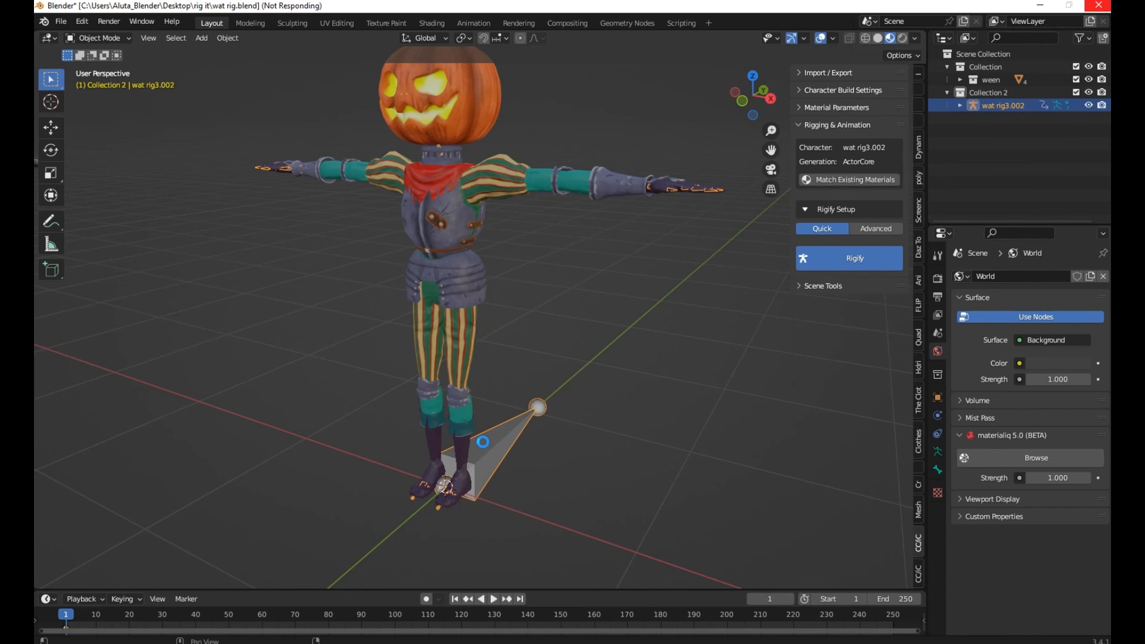
mouse_move(484, 441)
middle_down()
mouse_move(481, 400)
mouse_move(428, 366)
mouse_move(507, 374)
mouse_move(494, 456)
middle_up()
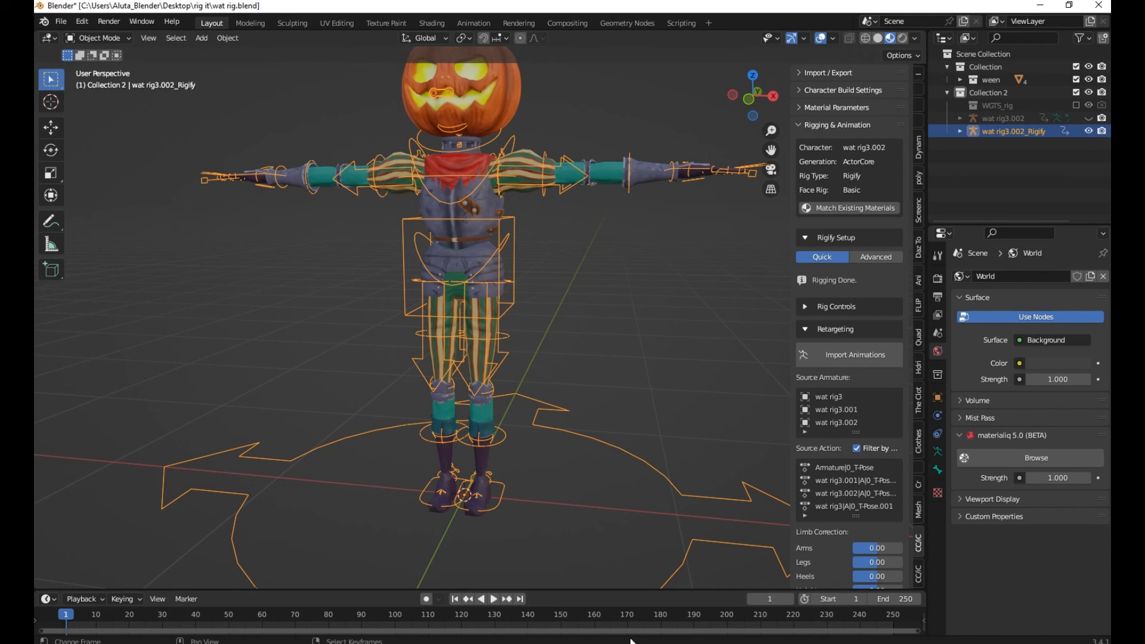
- Switch the Rigify rig to Pose Mode and test moving the left foot's IK control
click(81, 34)
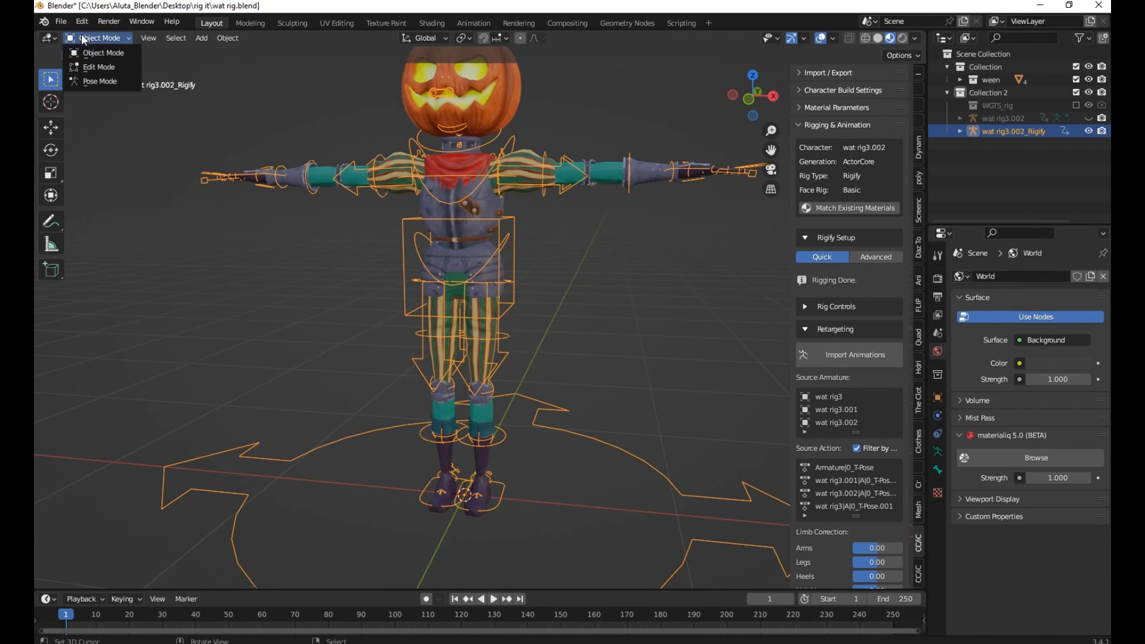
click(88, 85)
click(503, 490)
key(g)
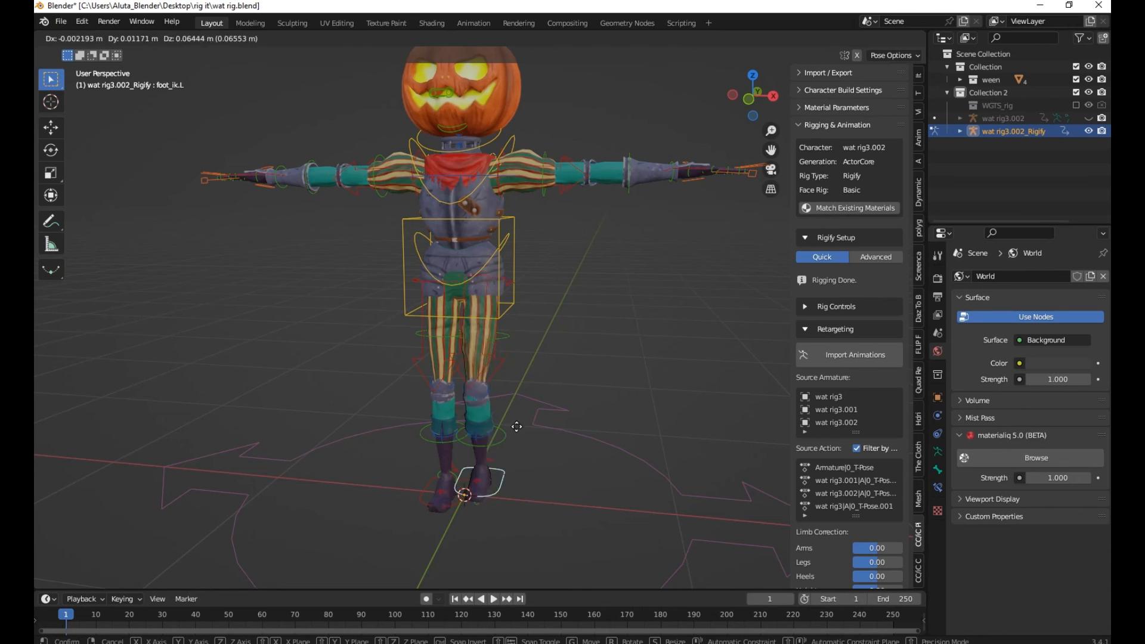
right_click(596, 286)
- Lower the left arm beside the body by moving and rotating the left hand's IK control
right_click(695, 179)
key(g)
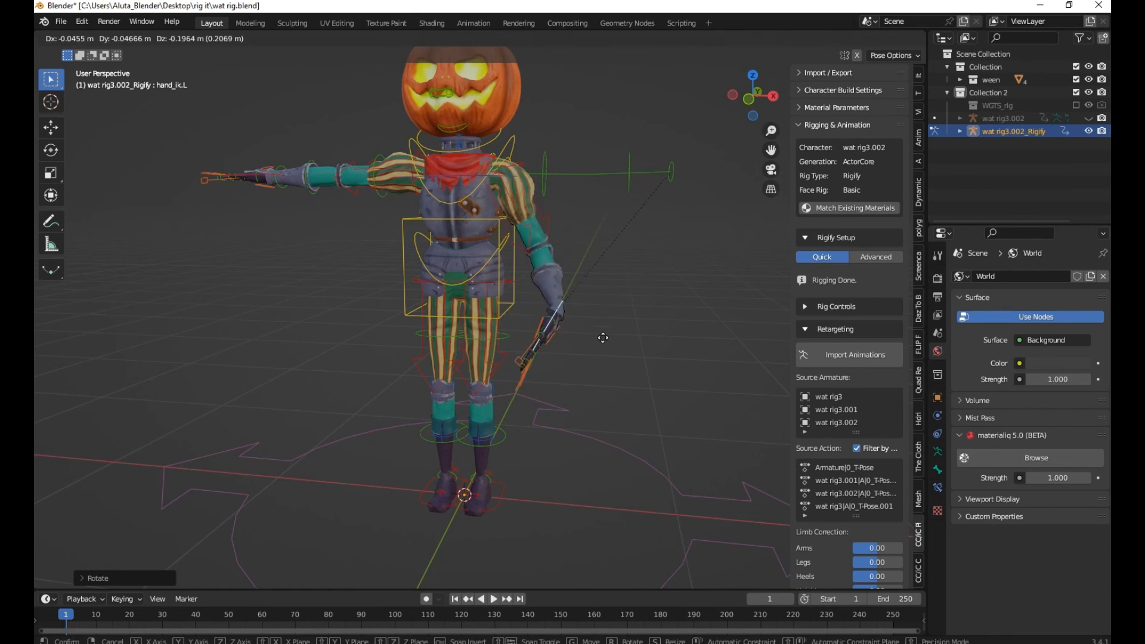
click(604, 337)
scroll(608, 352, up, 2)
key(r)
click(631, 407)
- Lower and rotate the right hand with its IK control, and test moving one further rig control
right_click(529, 211)
scroll(513, 239, down, 4)
right_click(270, 285)
key(g)
click(406, 427)
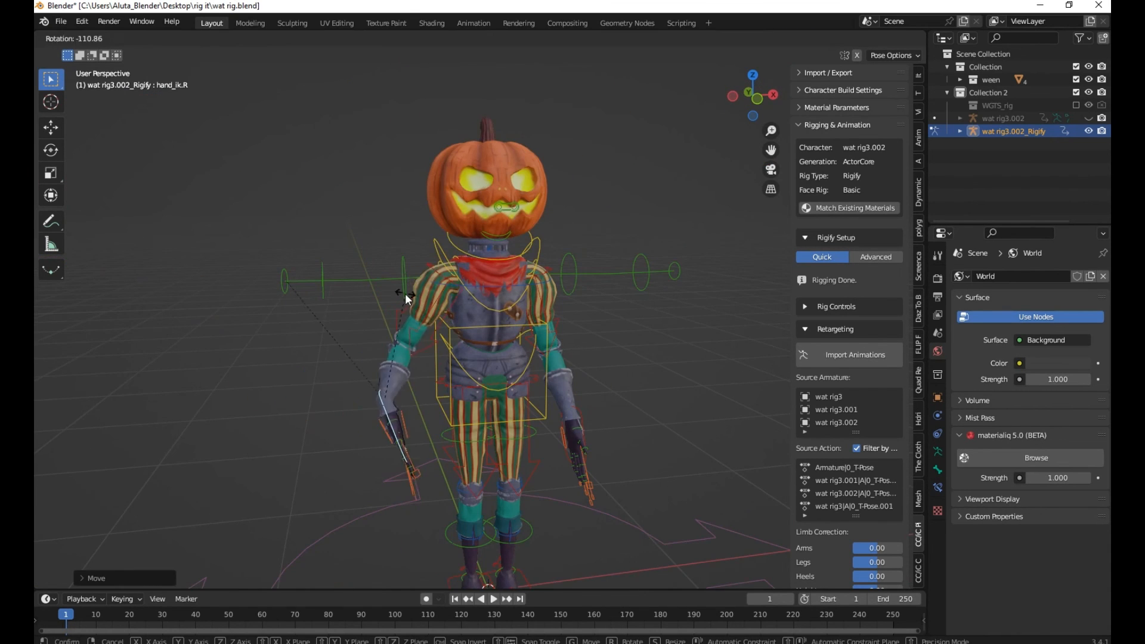
middle_drag(572, 352, 432, 357)
right_click(439, 365)
key(g)
click(528, 444)
middle_drag(527, 446, 508, 380)
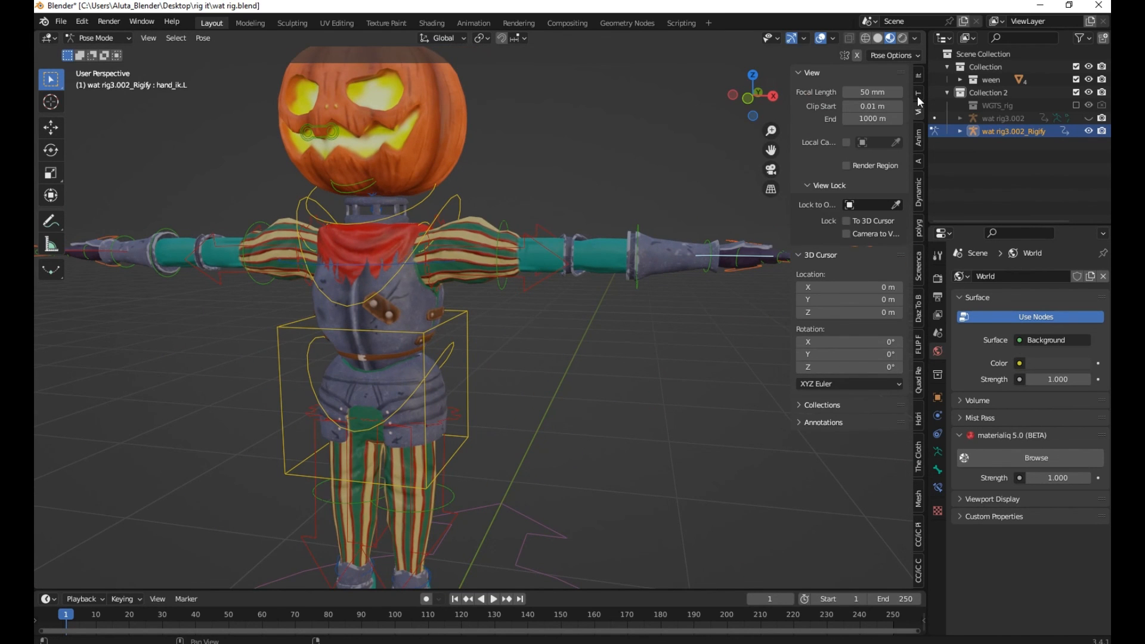
- Lower the left hand slightly with its IK control and show the rig's main properties, including bone custom properties and picker
click(919, 101)
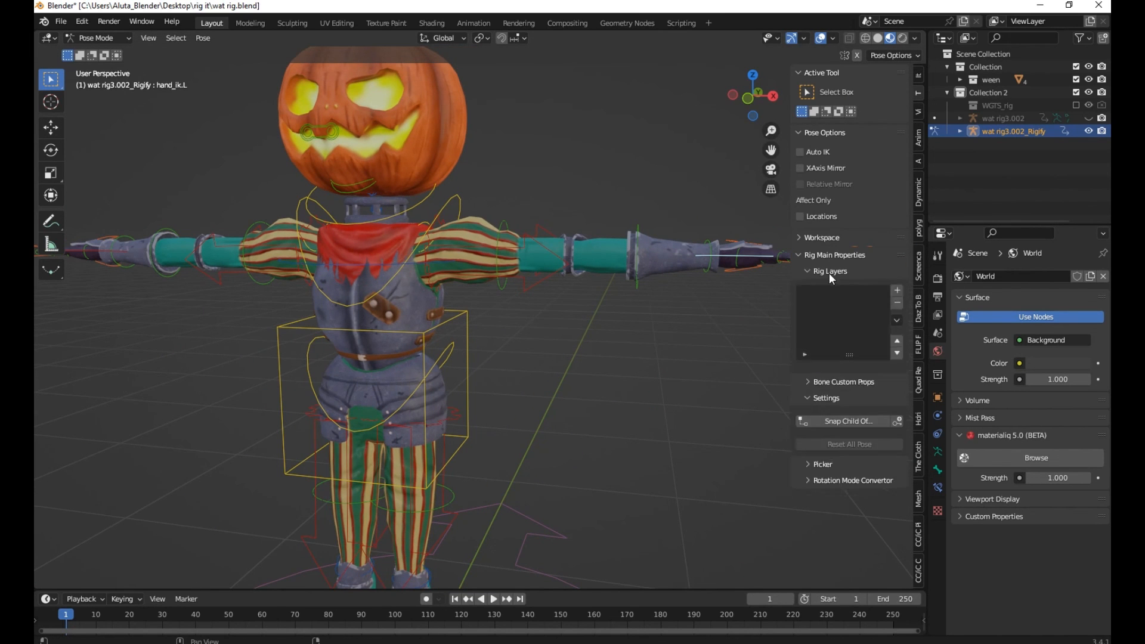
key(g)
click(662, 361)
click(815, 398)
click(814, 465)
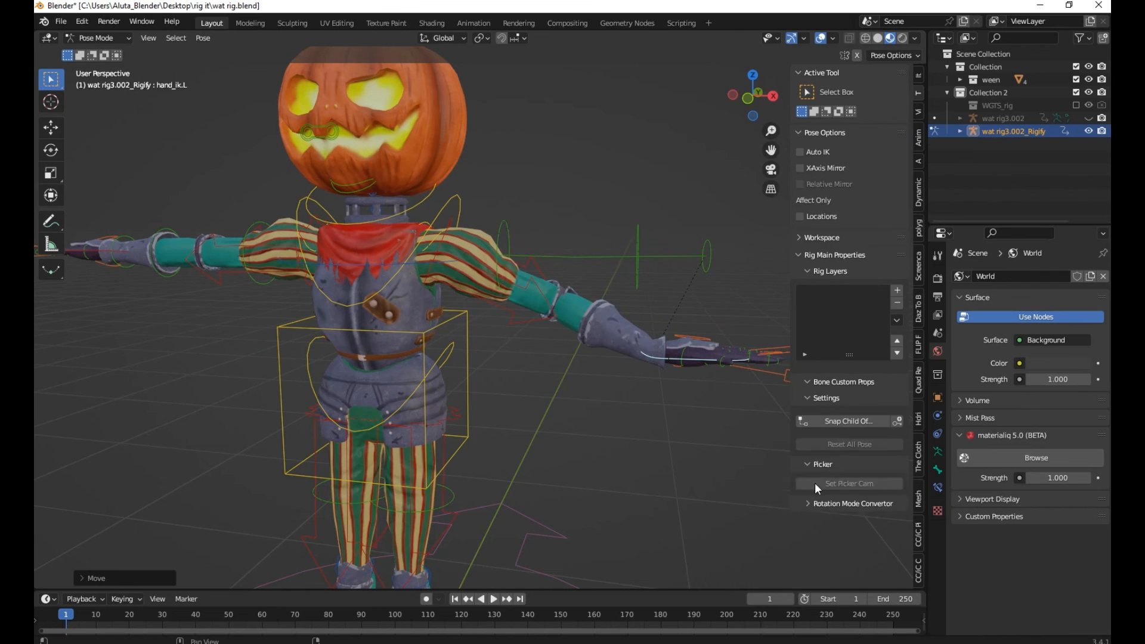